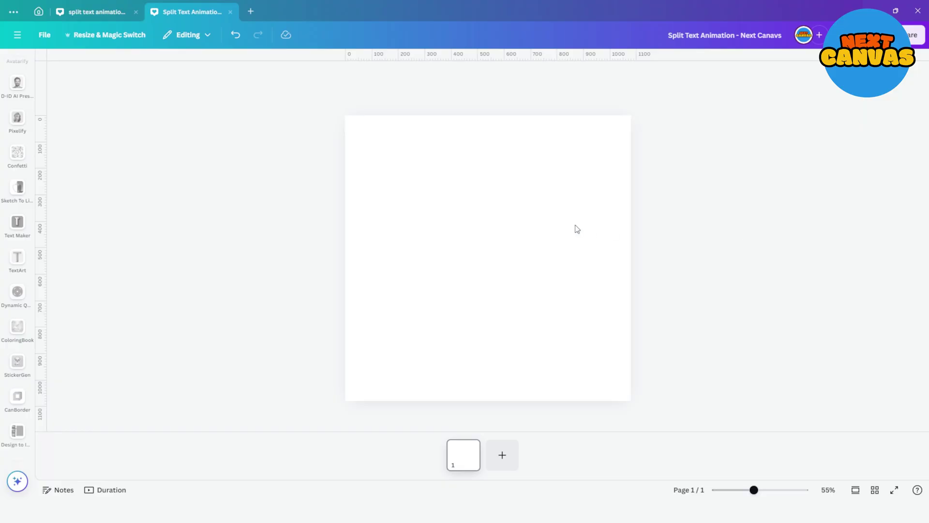
Step: Make the page background the yellow Ibranext swatch
left_click(577, 230)
left_click(469, 77)
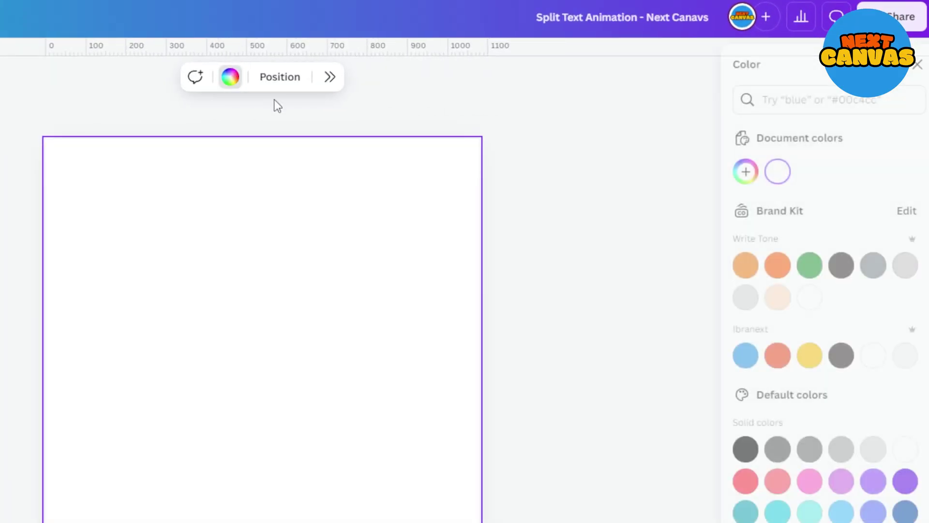
left_click(795, 360)
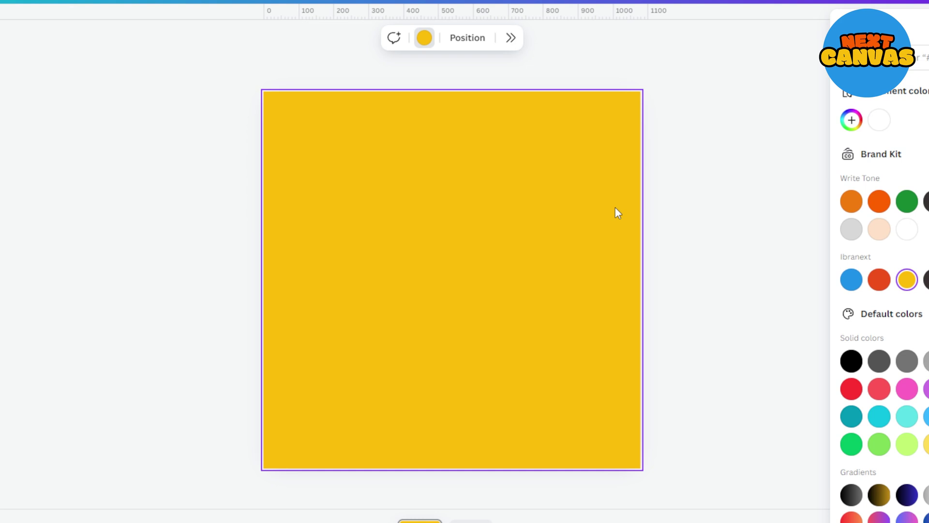
left_click(679, 216)
type("t")
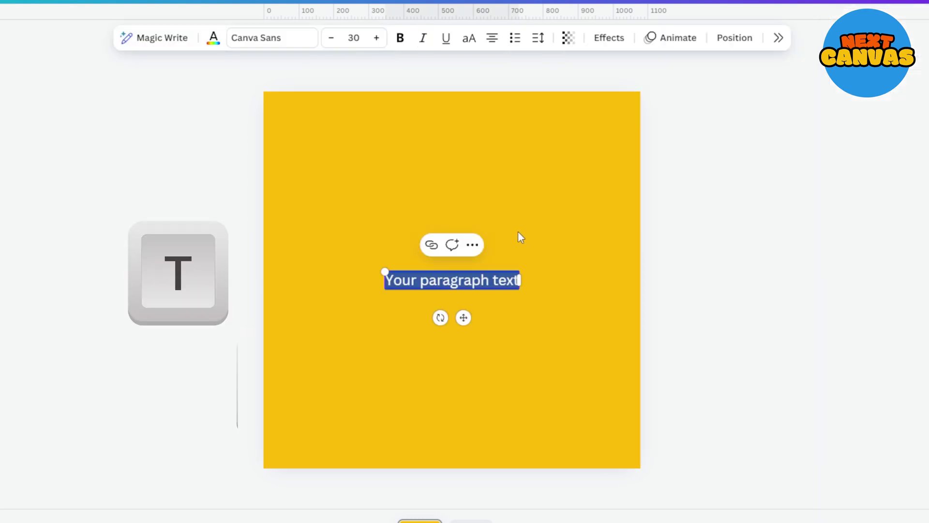
type("COMING")
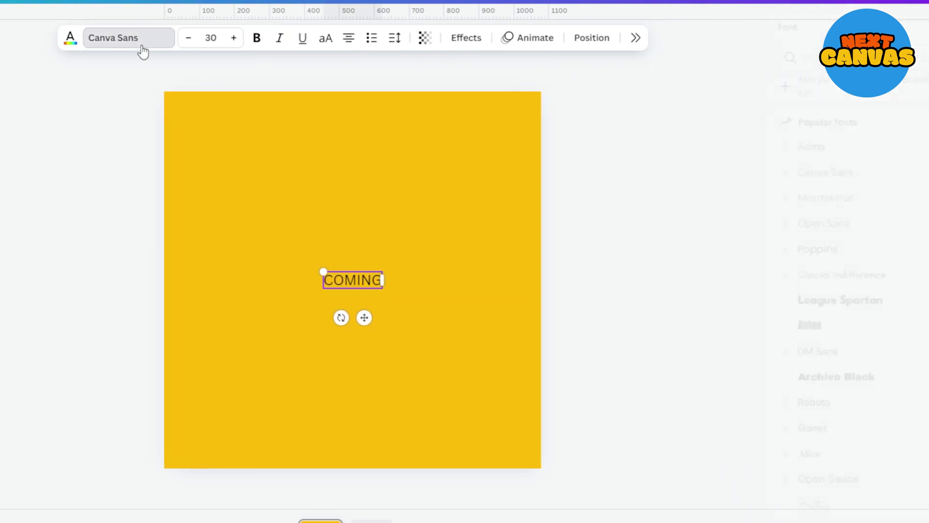
Step: Set the COMING heading to the Anton font and enlarge it across the page
left_click(141, 44)
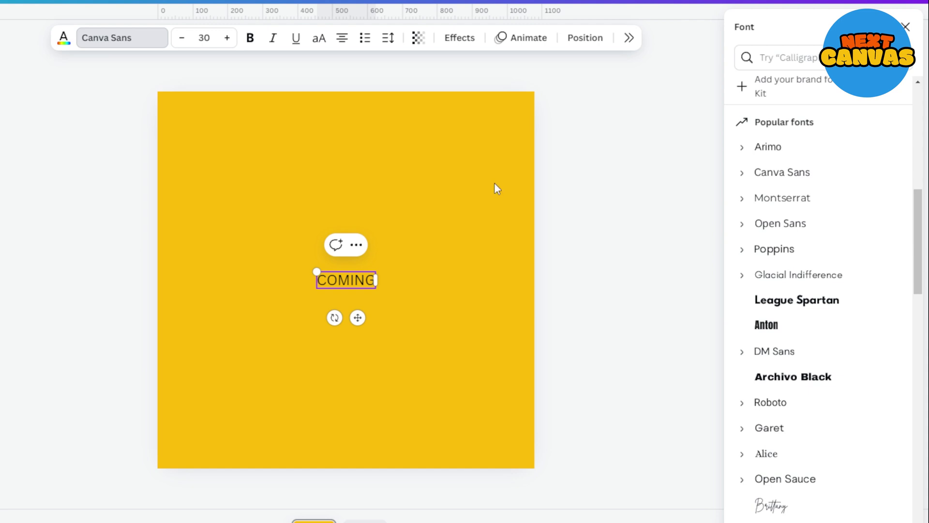
left_click(750, 325)
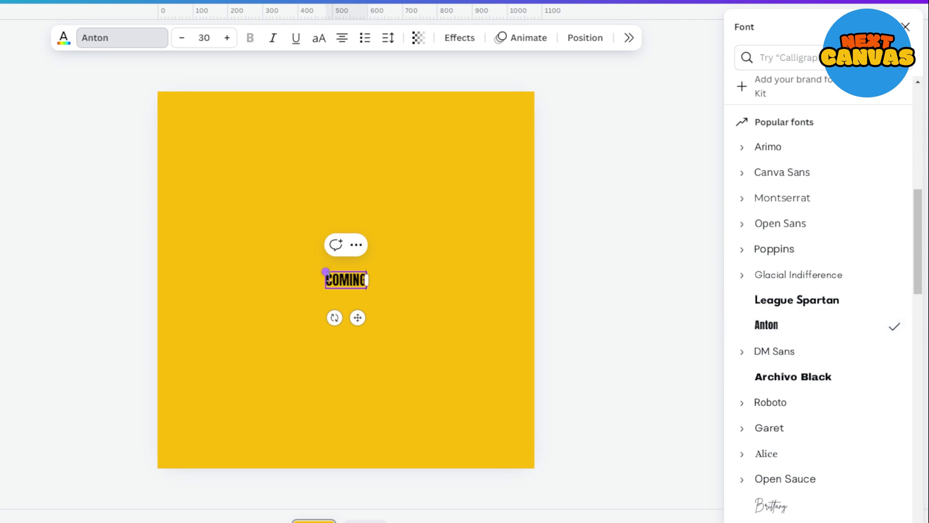
left_click_drag(324, 272, 203, 221)
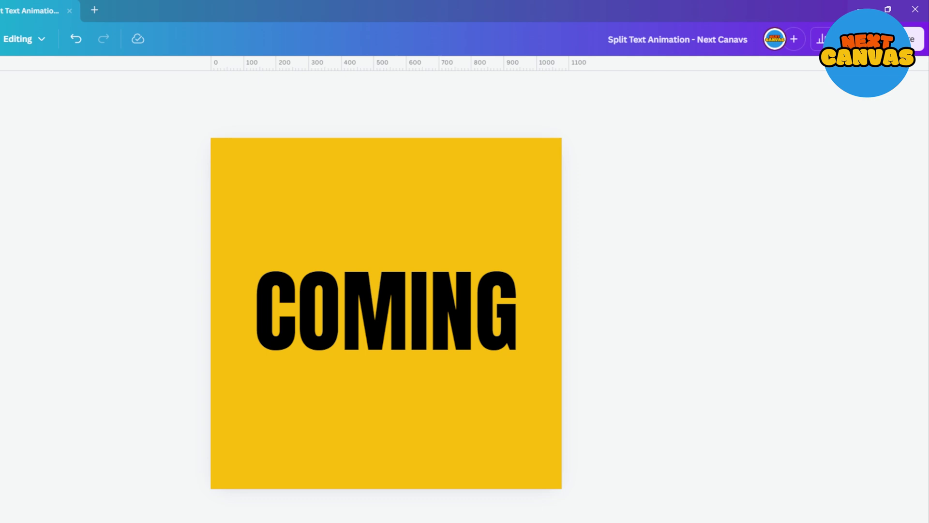
Step: Look over the download options from the Share menu, then close them
left_click(908, 39)
left_click(857, 340)
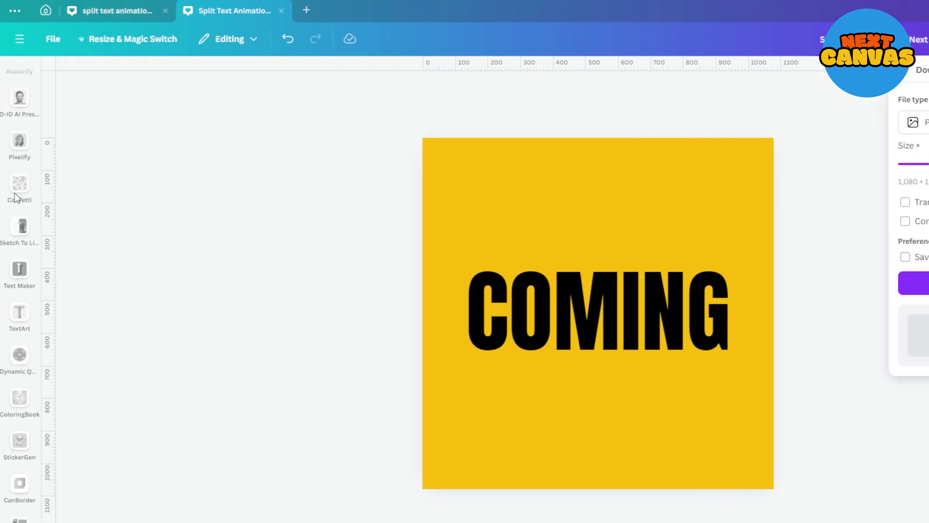
left_click(39, 228)
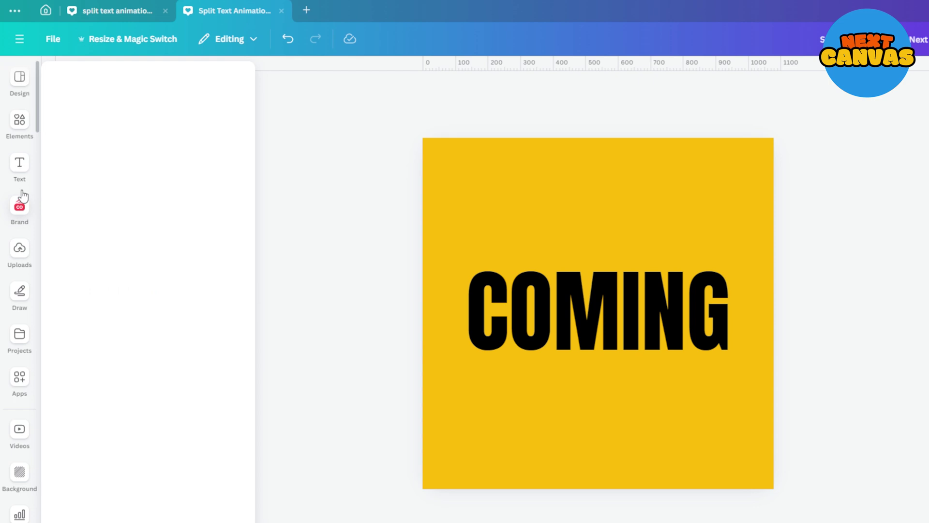
Step: Export the design as a PNG using the Design to Image app
left_click(20, 377)
left_click(84, 139)
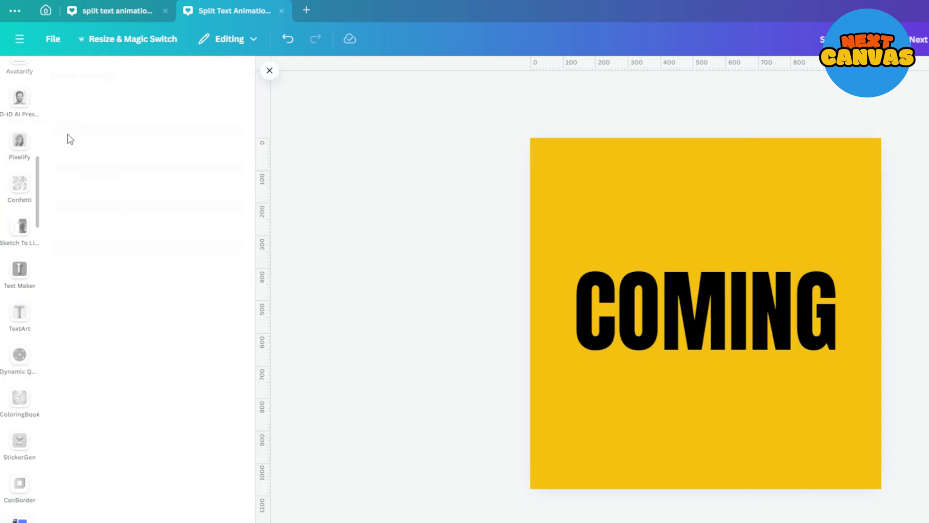
left_click(177, 135)
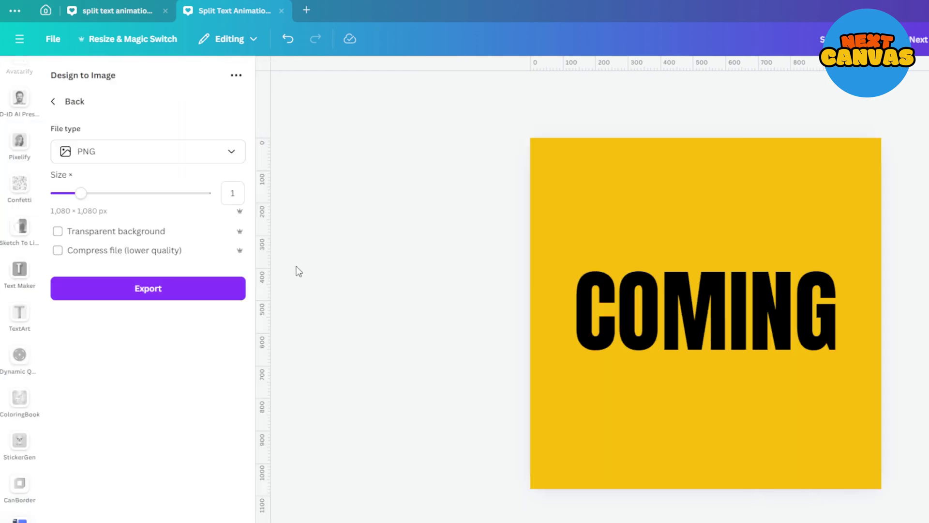
left_click(149, 290)
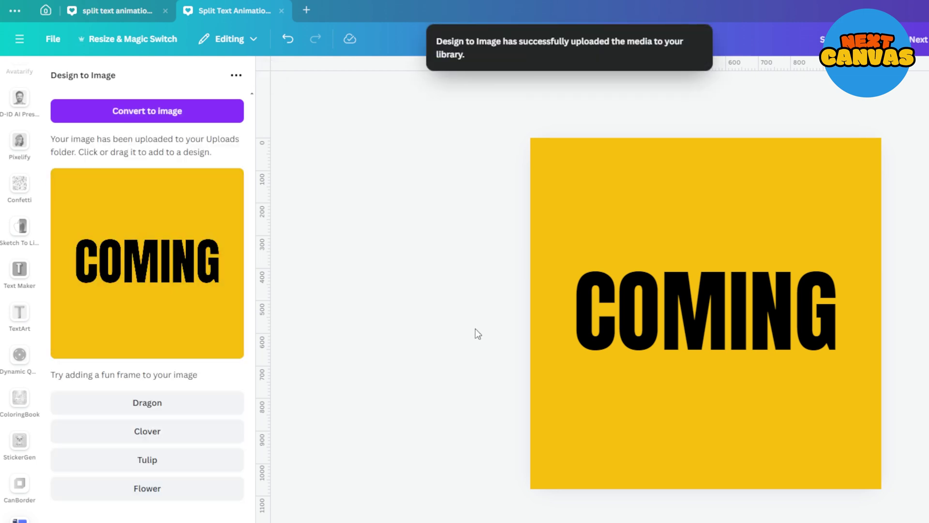
Step: Replace the COMING text with the exported image, stretched to fill the page
left_click(653, 332)
key("Delete")
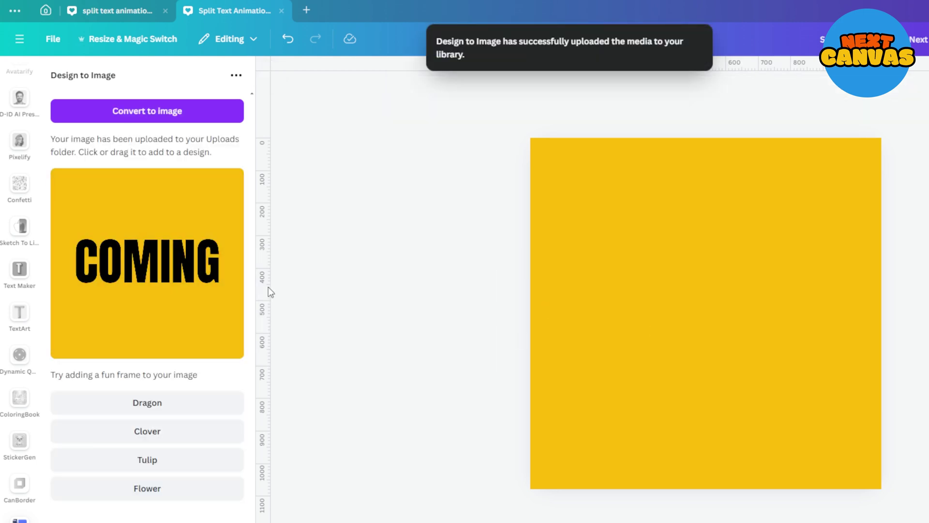
left_click(181, 262)
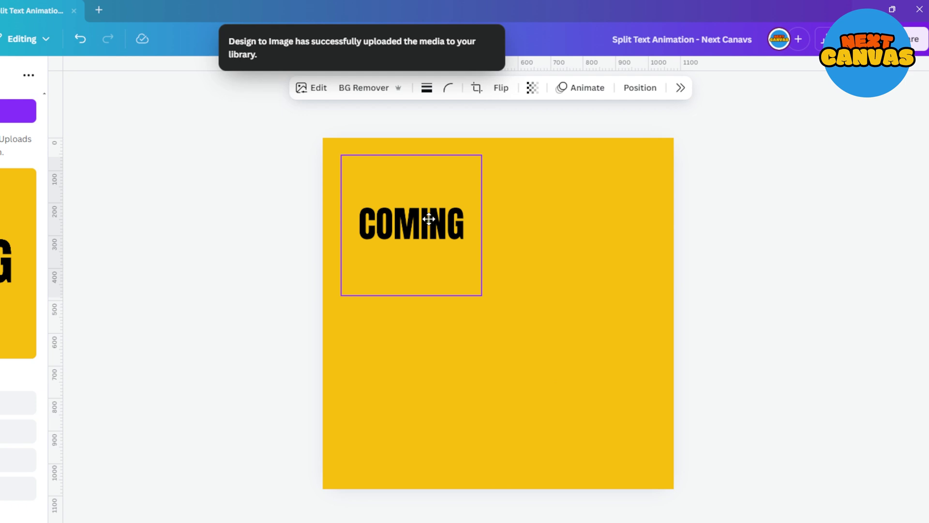
left_click_drag(529, 305, 425, 206)
left_click_drag(463, 277, 674, 488)
Step: Copy the COMING image and paste a second copy
right_click(538, 320)
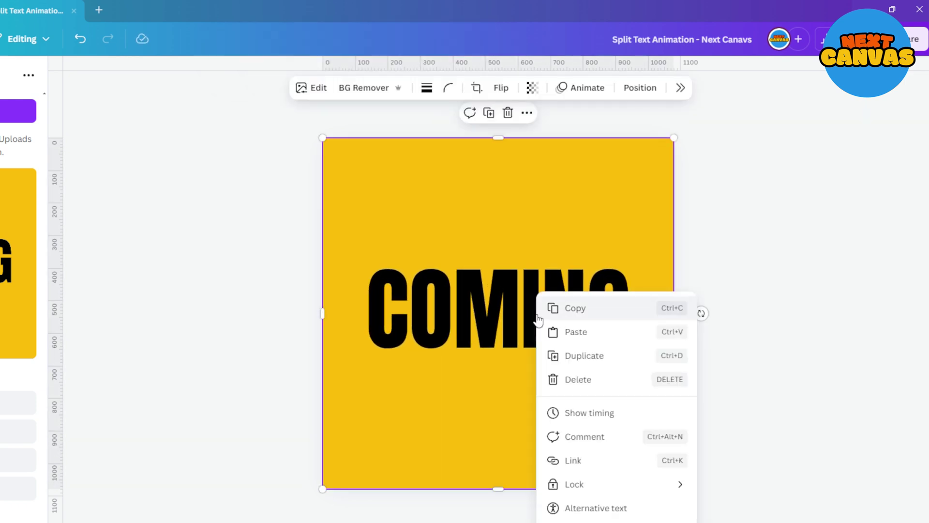
left_click(546, 317)
right_click(547, 299)
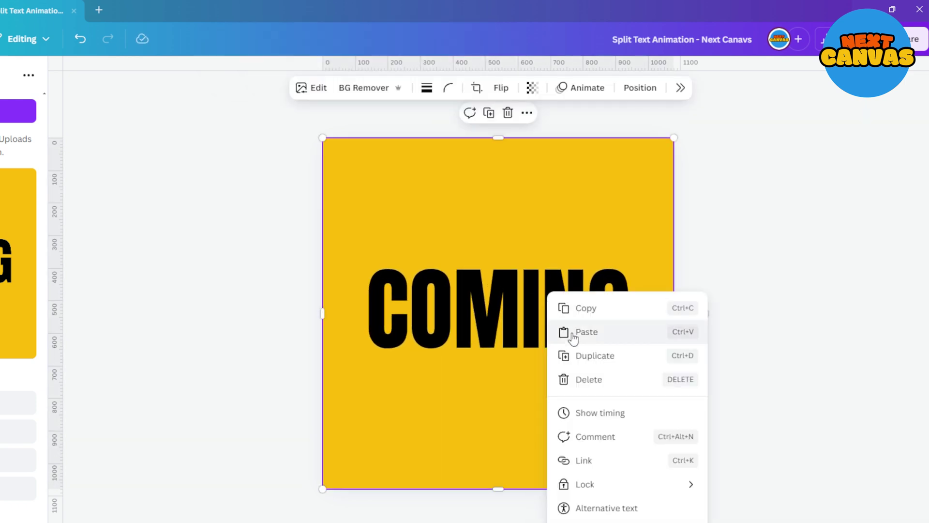
left_click(573, 333)
Step: Align the pasted copy, then crop the two layers into upper and lower halves at mid-height
left_click_drag(577, 365, 574, 362)
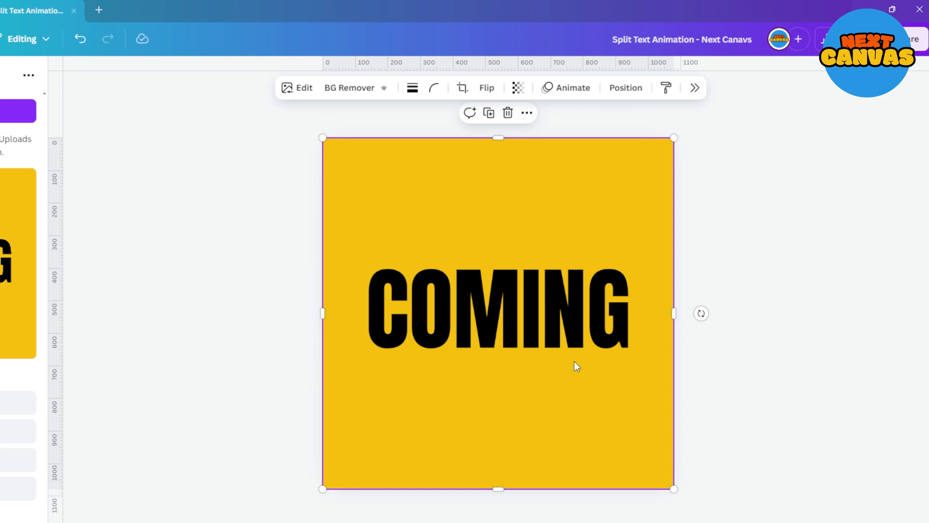
left_click(627, 96)
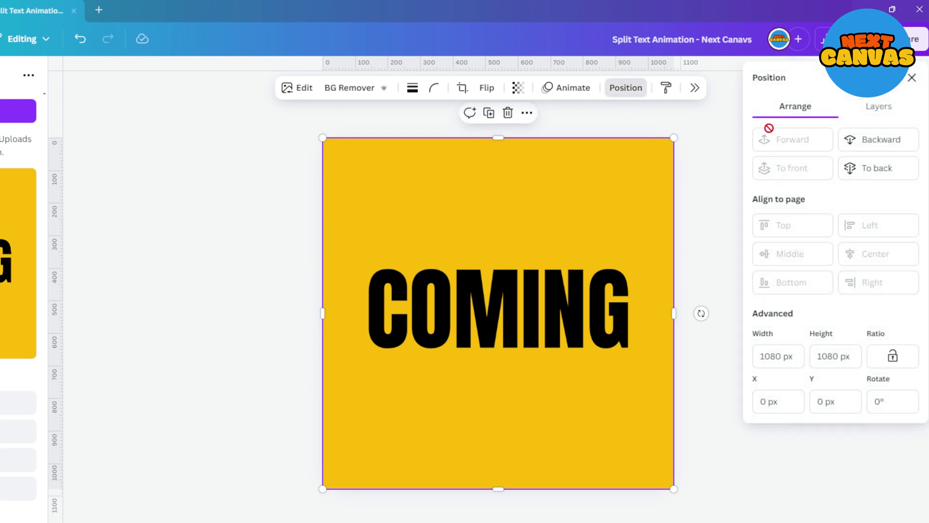
left_click(863, 119)
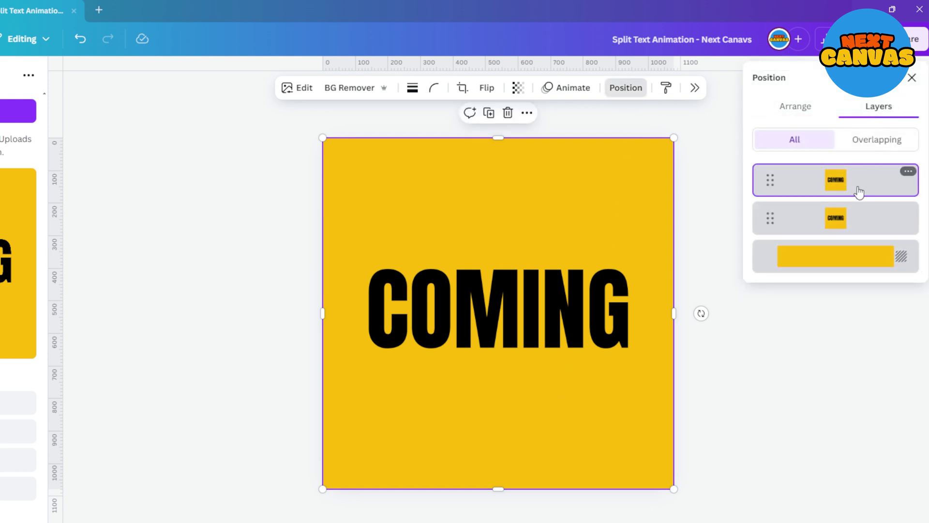
left_click_drag(500, 488, 507, 313)
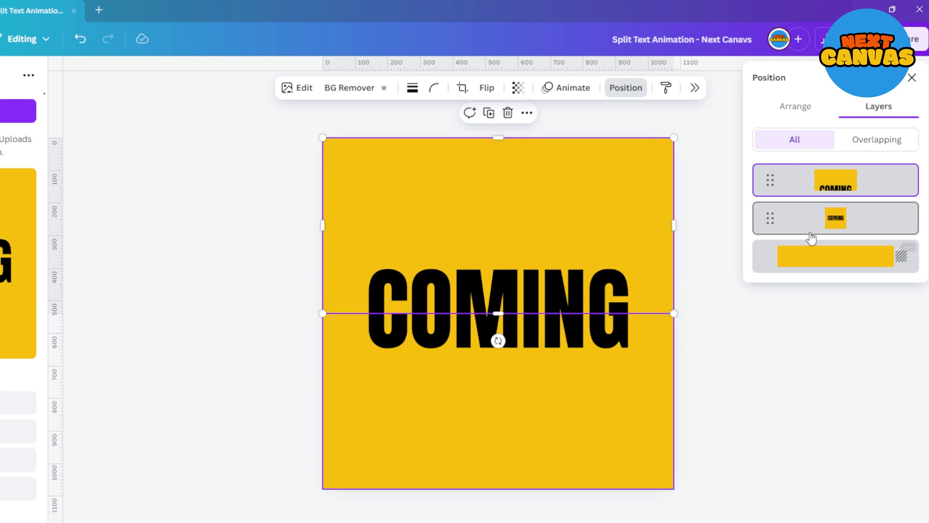
left_click(851, 218)
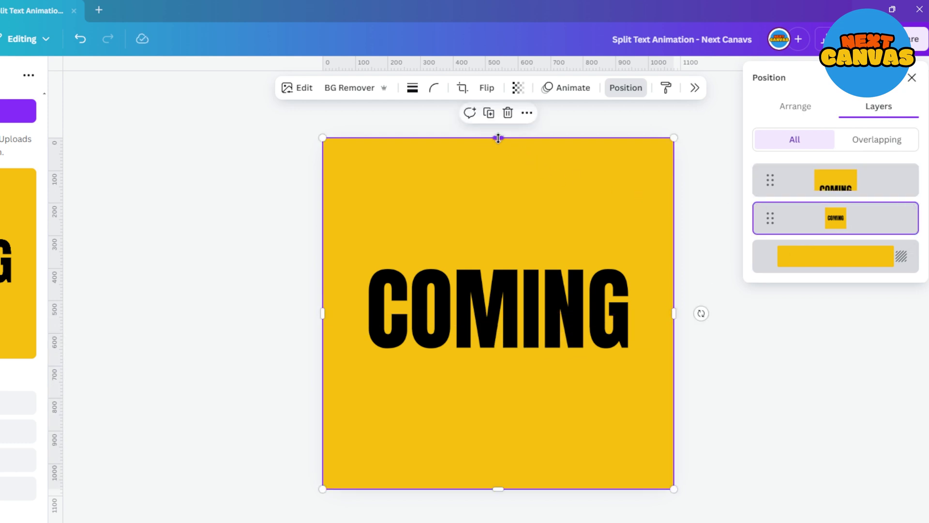
left_click_drag(499, 138, 529, 313)
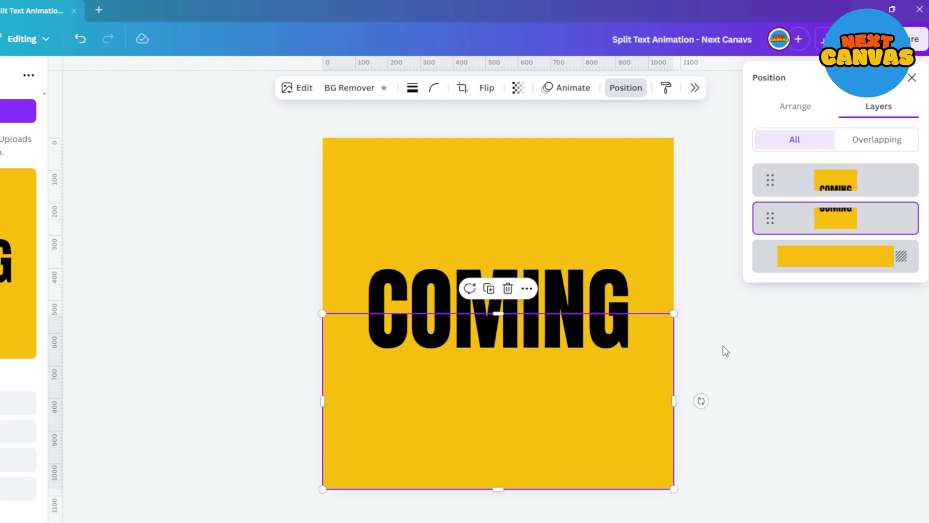
Step: Tilt the COMING halves about 20° counter-clockwise and enlarge them past the page edges
left_click(724, 346)
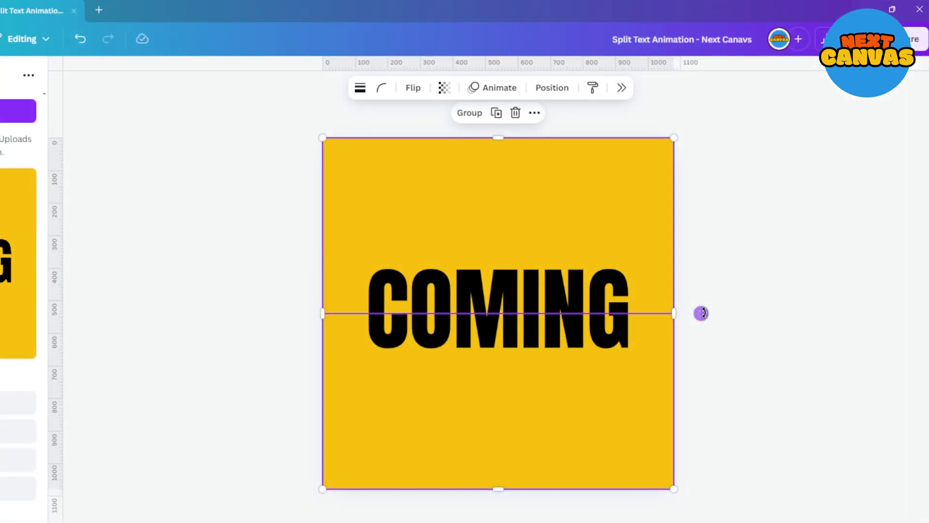
left_click_drag(702, 312, 694, 259)
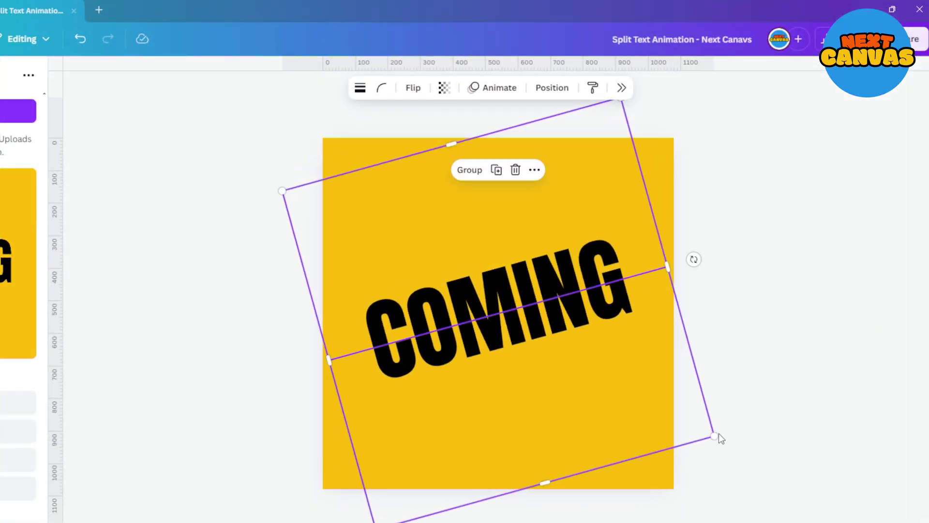
mouse_move(715, 435)
left_mouse_down()
mouse_move(854, 508)
mouse_move(807, 468)
left_mouse_up()
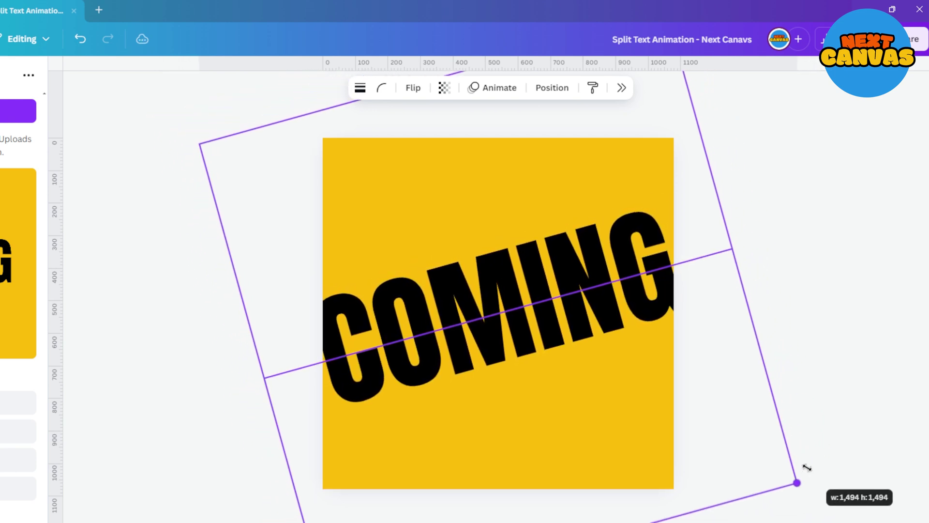
Step: Duplicate the page, then pull the top COMING half up and the bottom half down
left_click(817, 303)
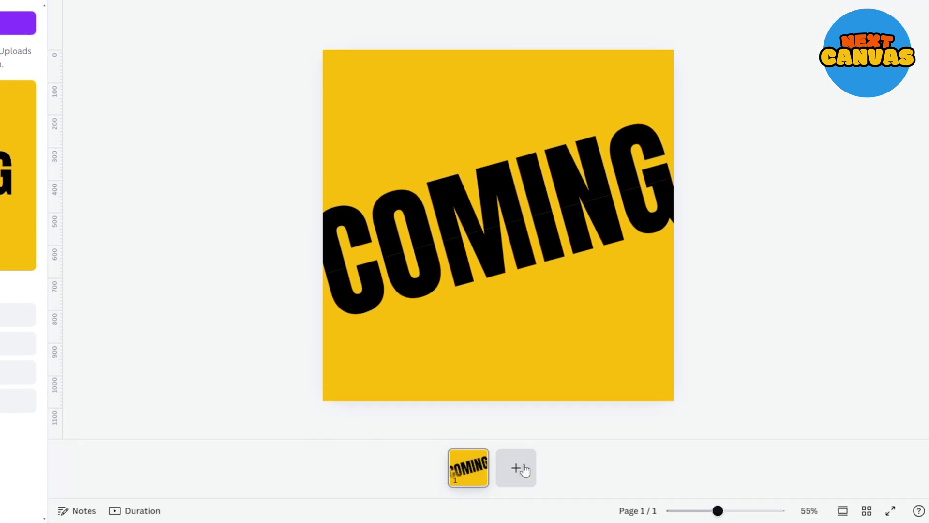
left_click(477, 460)
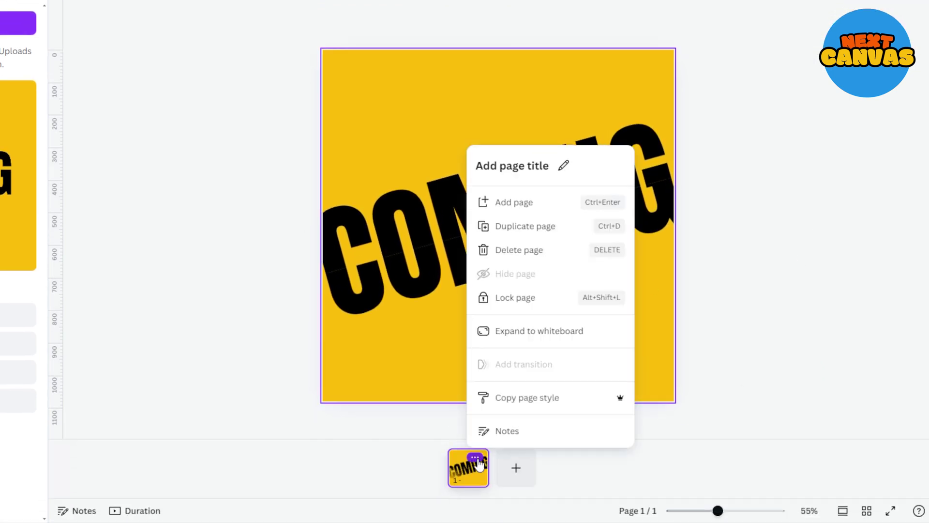
left_click(514, 227)
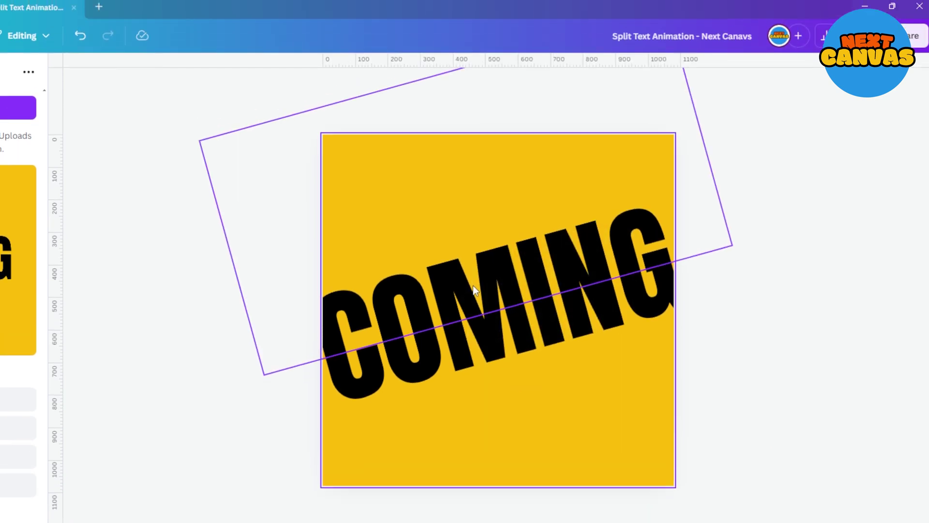
left_click_drag(473, 286, 465, 252)
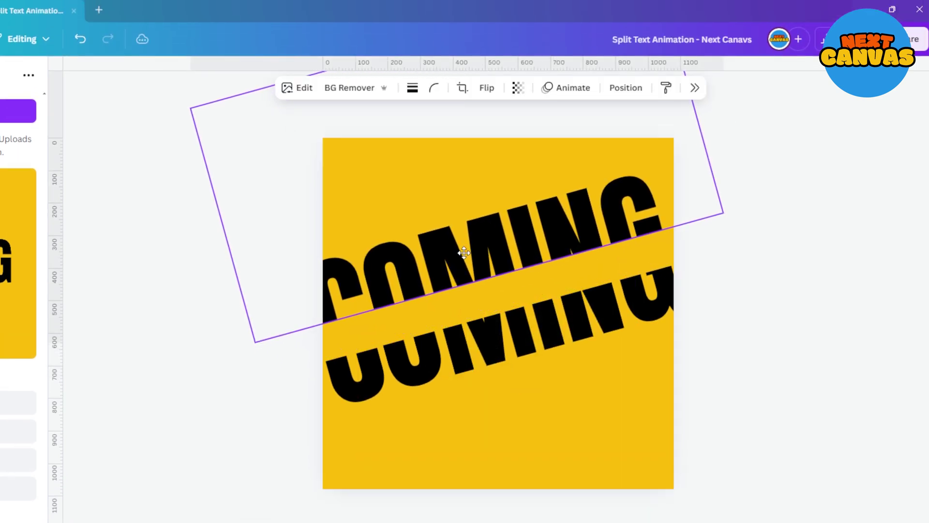
left_click_drag(552, 396, 560, 434)
Step: Add a 'Soon' text box in the Brittany script font
key("t")
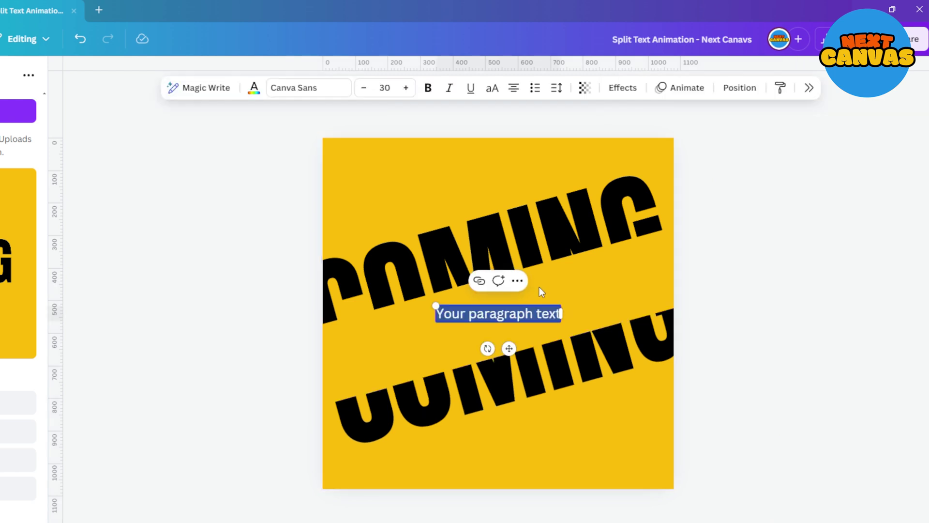
type("Soon")
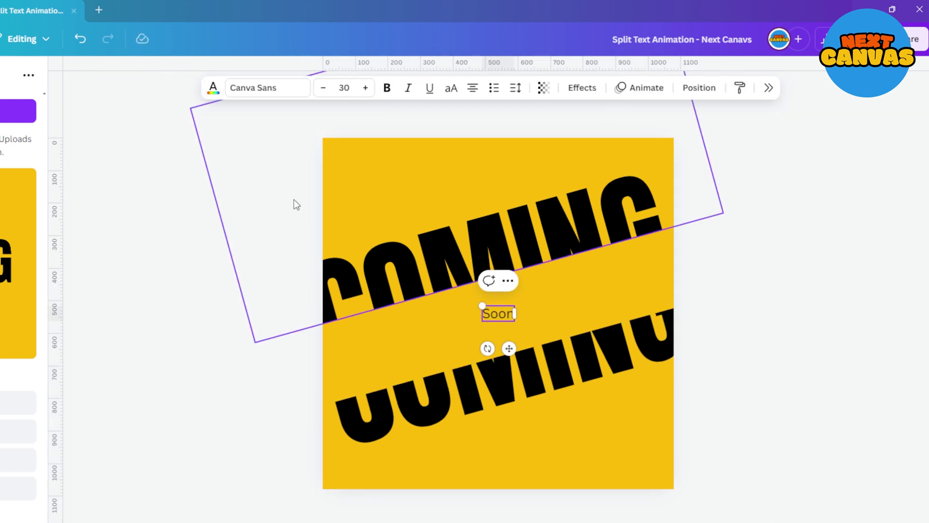
left_click(250, 89)
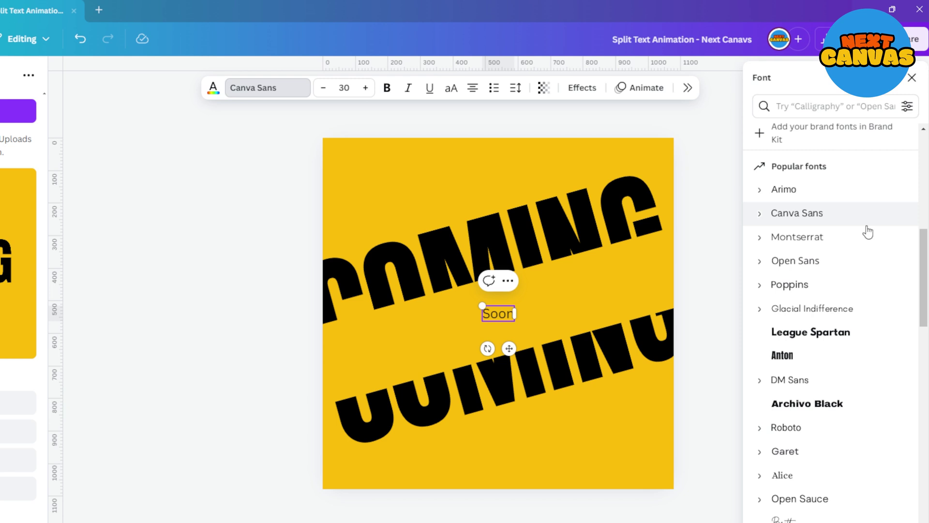
left_click(788, 518)
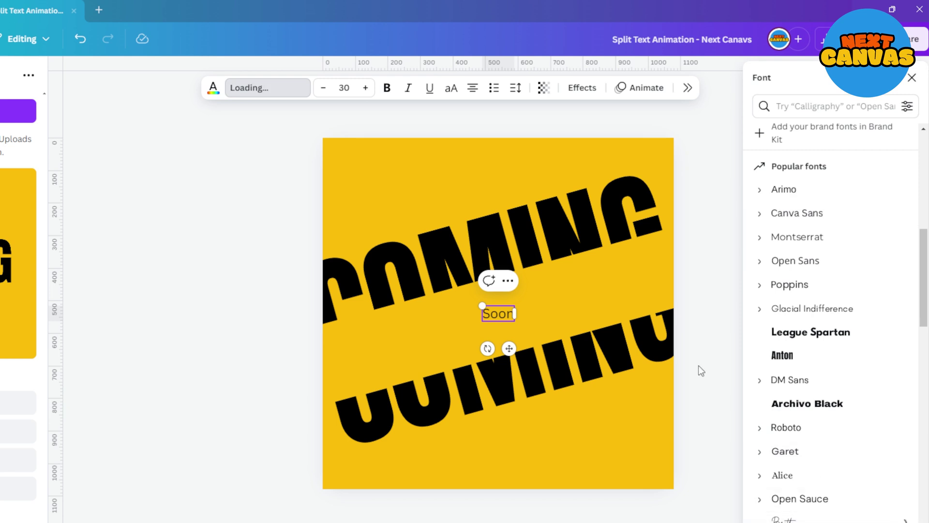
Step: Make Soon white, enlarge it across the split, and apply the Neon effect
left_click(818, 270)
left_click(574, 312)
left_click(498, 314)
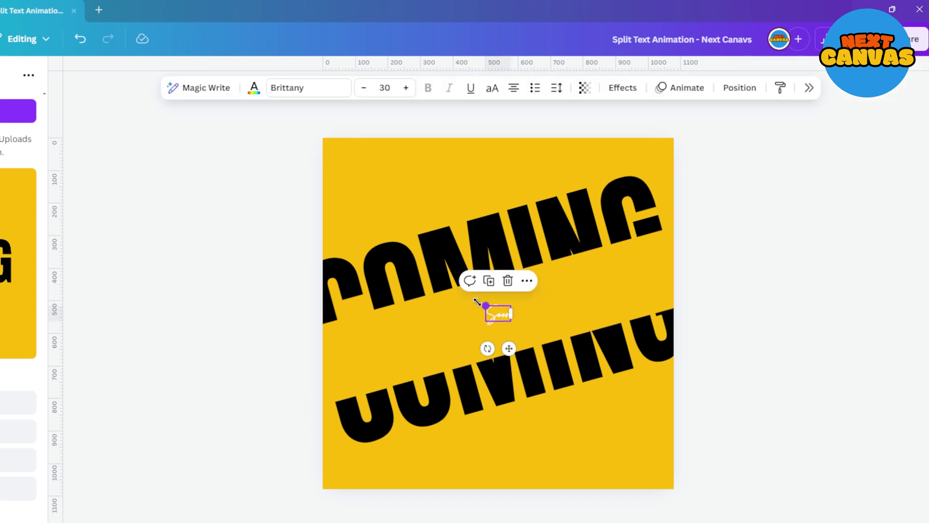
mouse_move(511, 328)
left_mouse_down()
mouse_move(552, 320)
mouse_move(579, 342)
left_mouse_up()
left_click(622, 88)
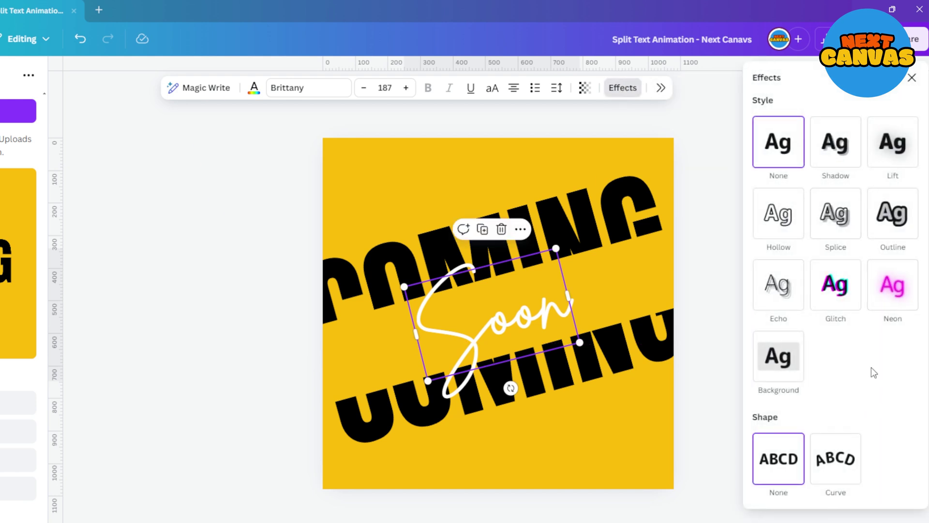
left_click(901, 300)
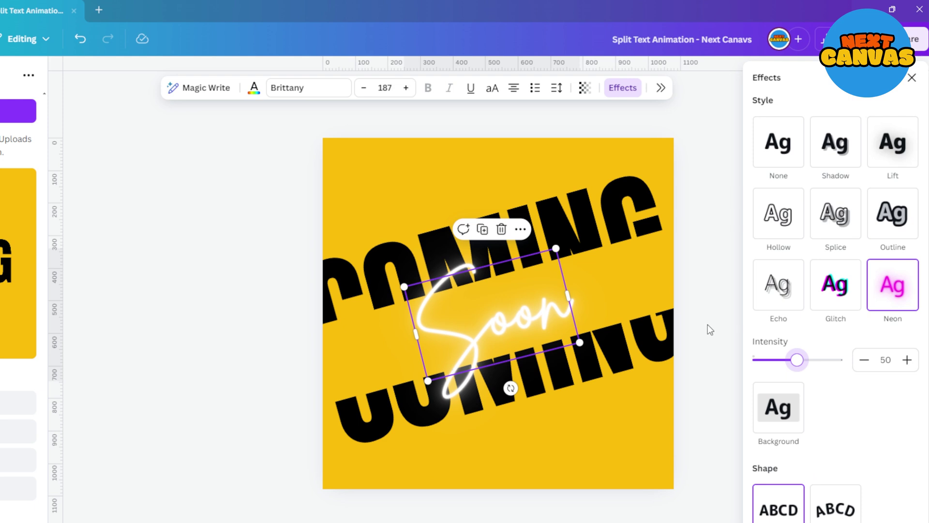
Step: Paste the glowing Soon onto page 1, enlarge it far past the page, and send it behind COMING
key("Escape")
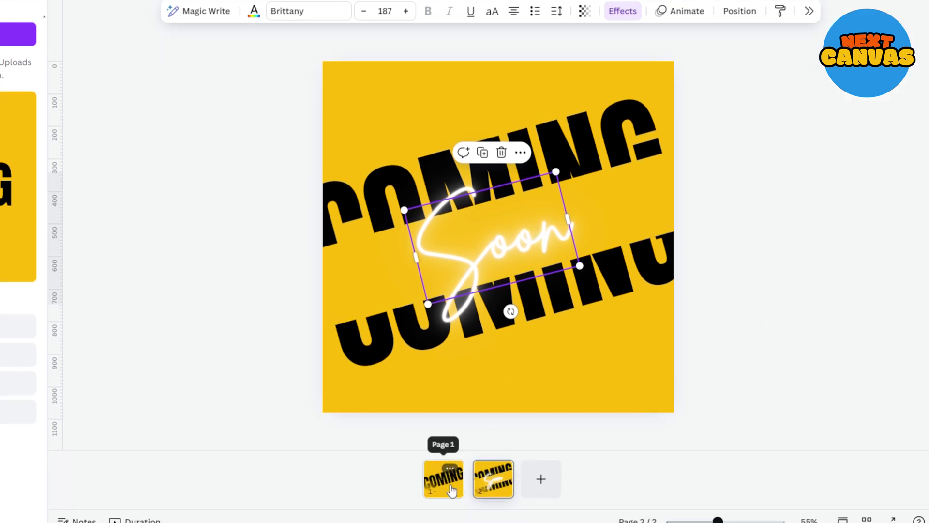
left_click(450, 491)
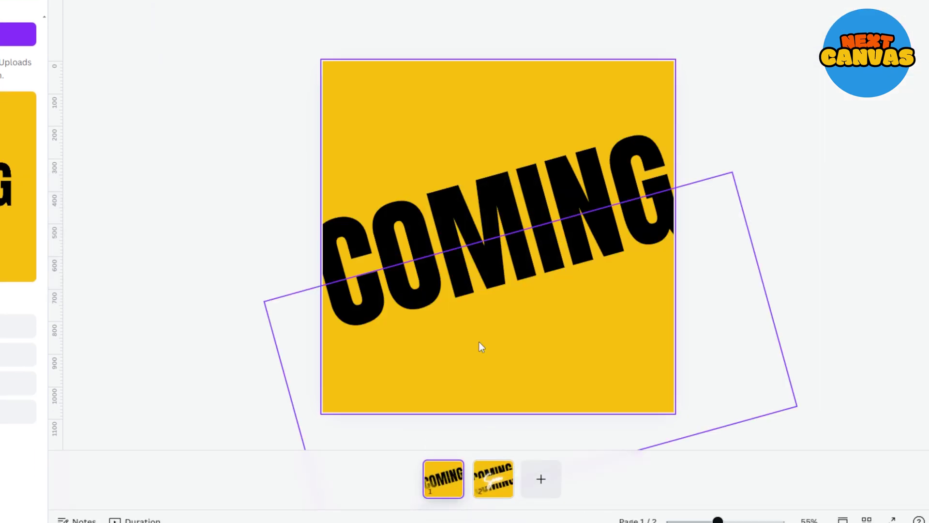
key("ctrl+v")
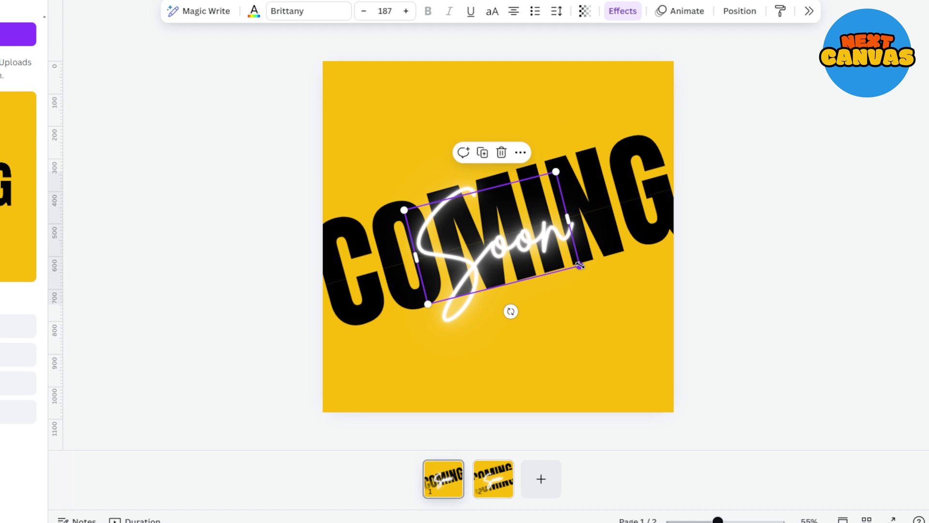
mouse_move(579, 266)
left_mouse_down()
mouse_move(719, 323)
mouse_move(704, 294)
left_mouse_up()
left_click(735, 66)
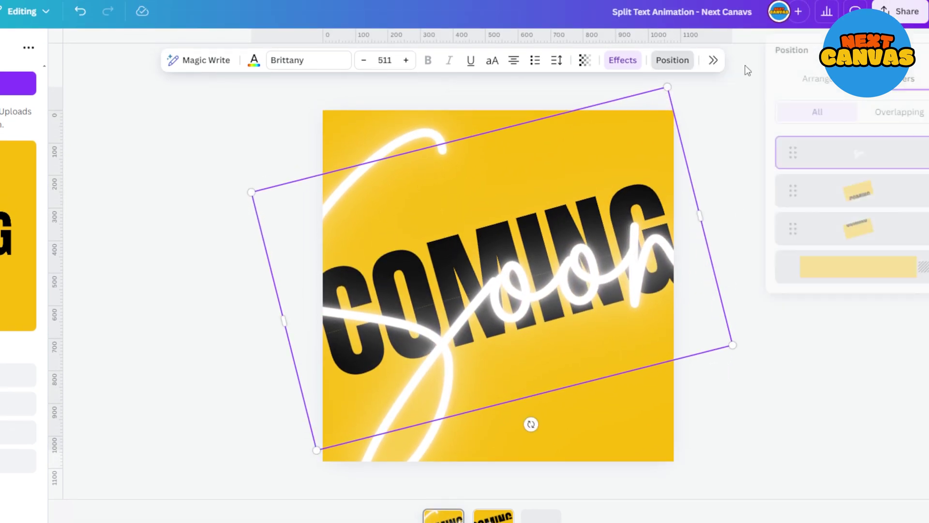
left_click_drag(836, 156, 842, 233)
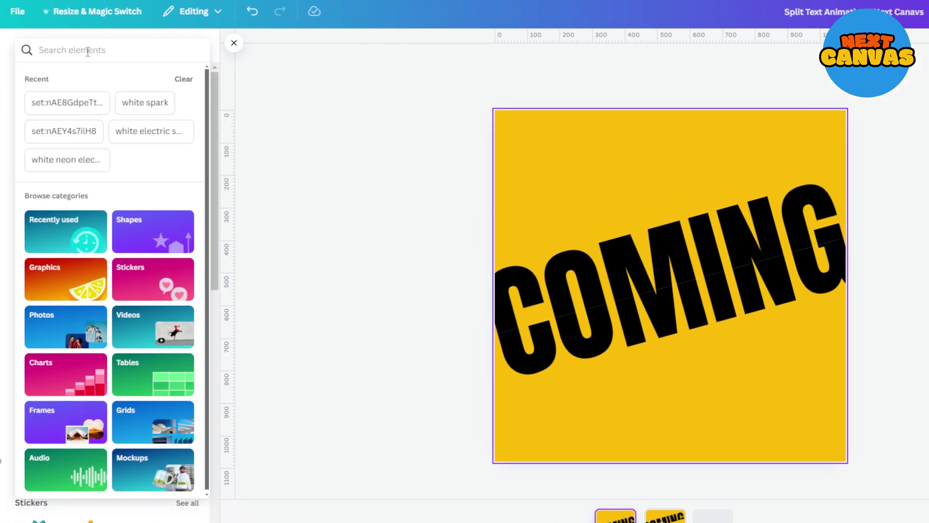
Step: Add a grunge speckle texture from Elements and stretch it over the whole square
left_click(123, 50)
type("grunge")
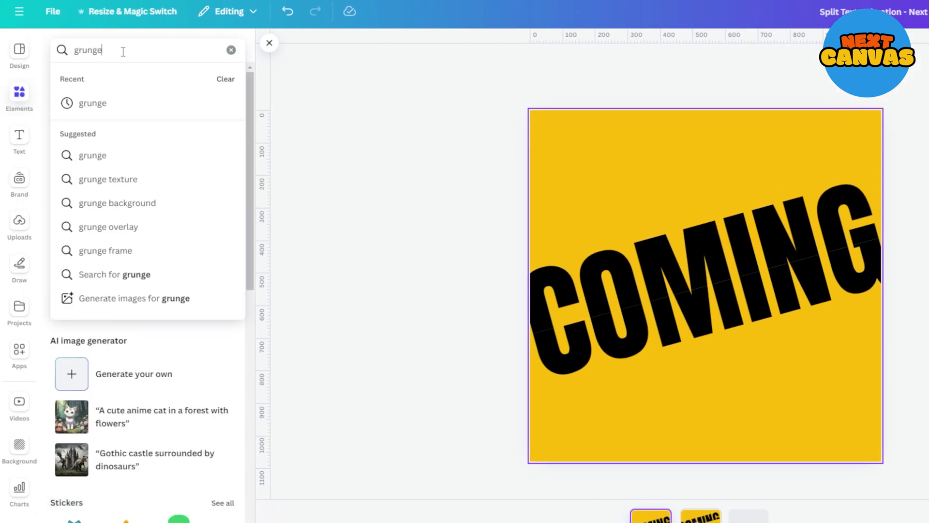
key("Return")
left_click(223, 141)
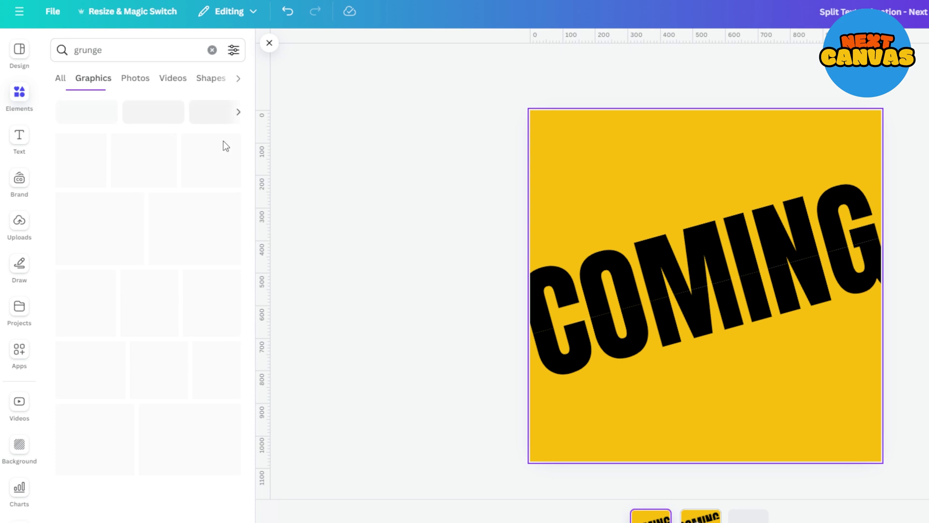
left_click(142, 360)
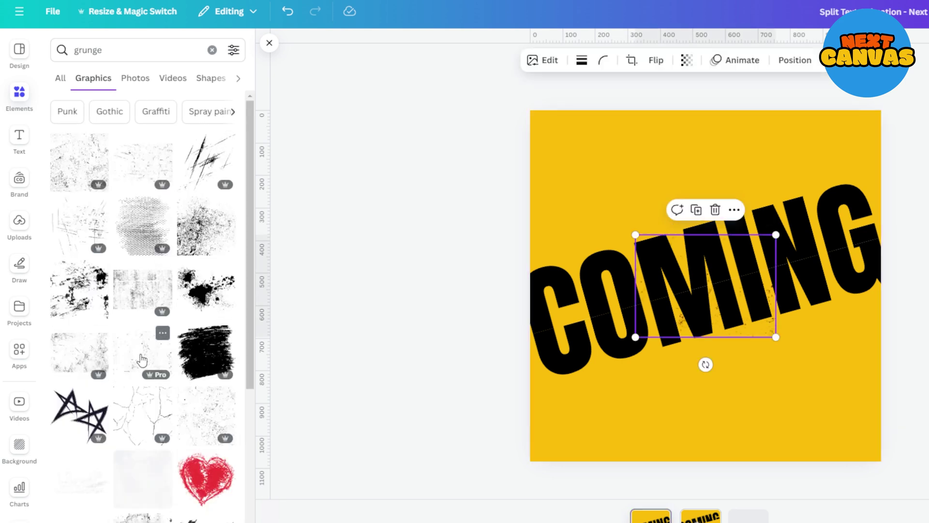
mouse_move(568, 327)
left_mouse_down()
mouse_move(462, 203)
mouse_move(774, 417)
mouse_move(732, 410)
left_mouse_up()
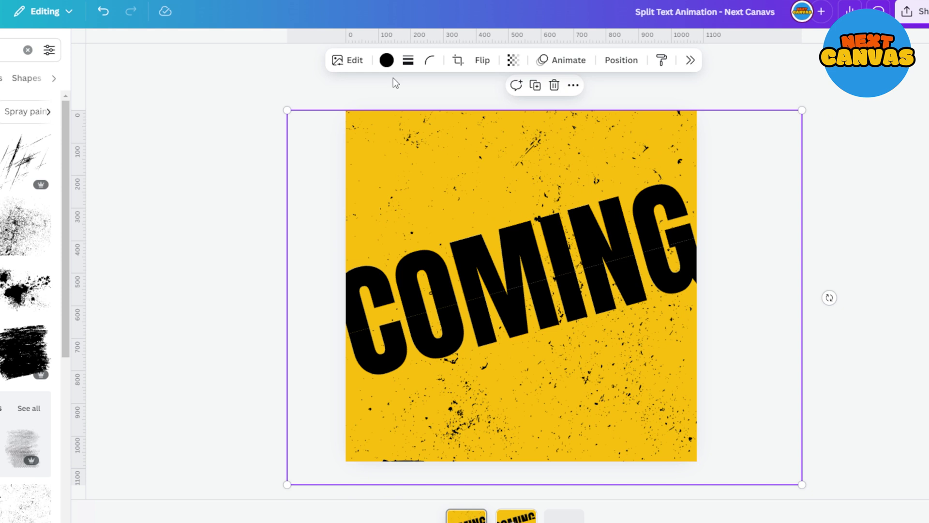
Step: Recolour the texture neon yellow, then glance at page 2 and return to page 1
left_click(385, 63)
type("neo")
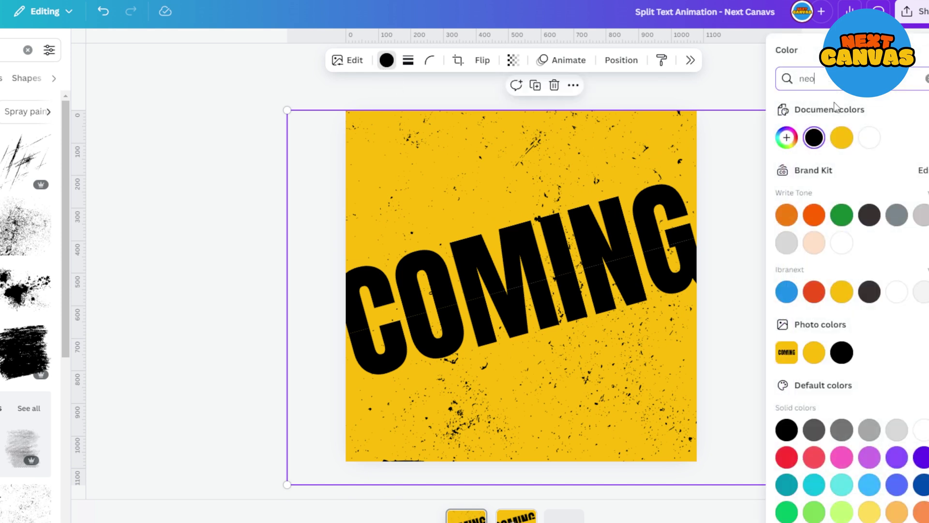
type("n")
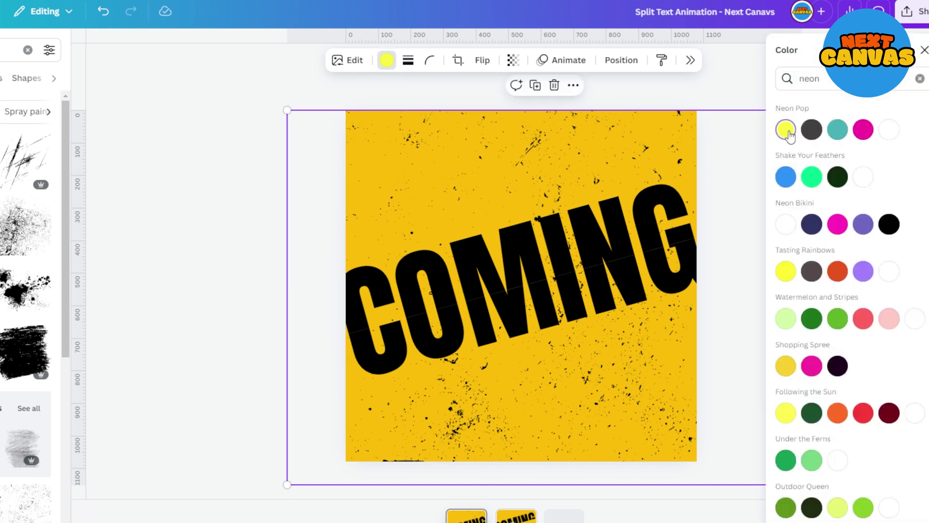
left_click(506, 385)
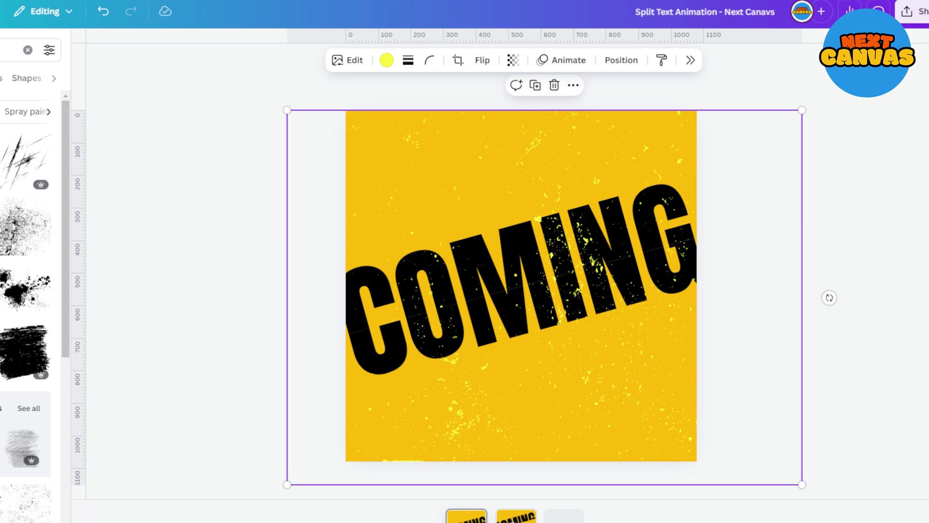
left_click(517, 483)
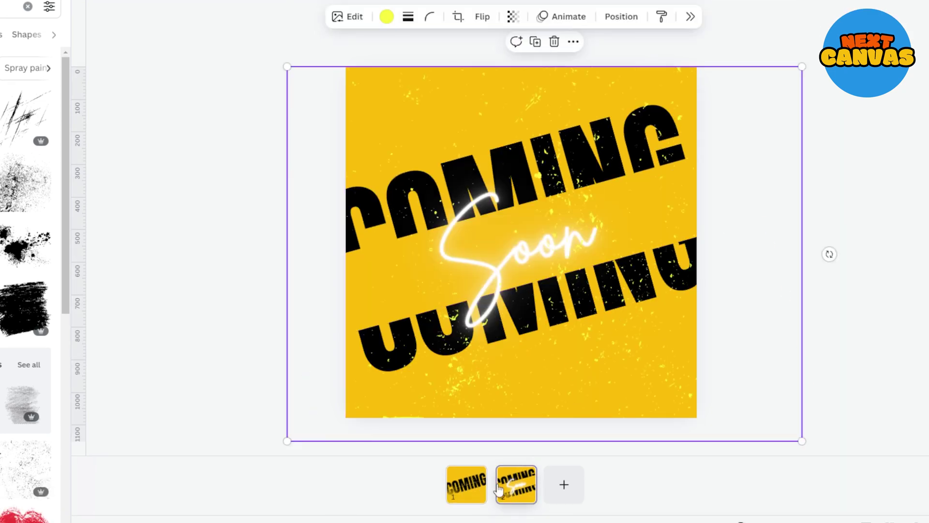
left_click(473, 498)
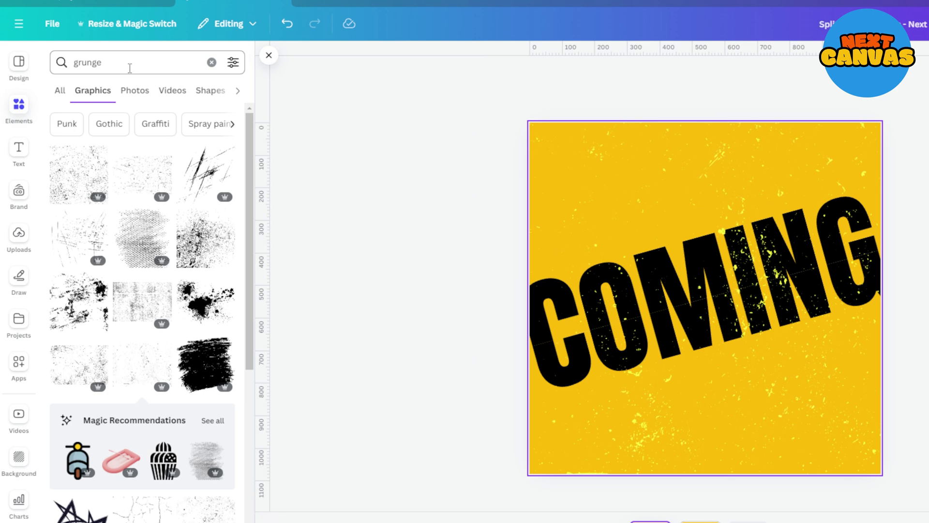
type("lens flare")
Step: Add a lens flare graphic, tilt it to about -17°, shrink it, and place it on COMING's C
key("Return")
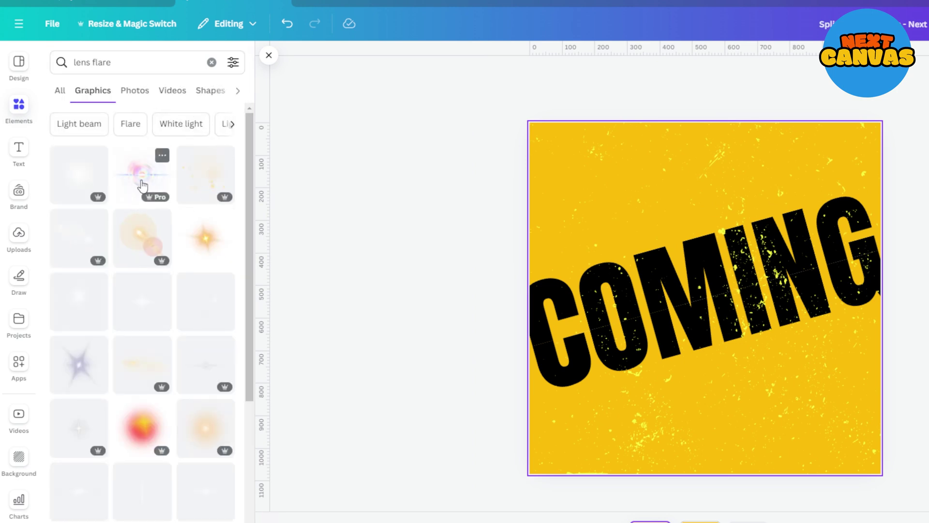
left_click(143, 186)
left_click_drag(874, 298, 869, 250)
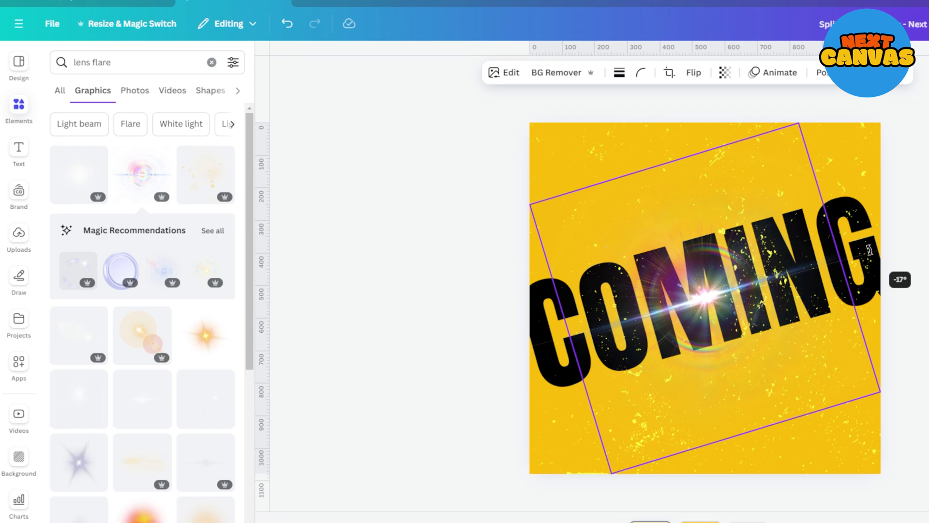
left_click_drag(880, 392, 809, 348)
left_click_drag(670, 275, 517, 354)
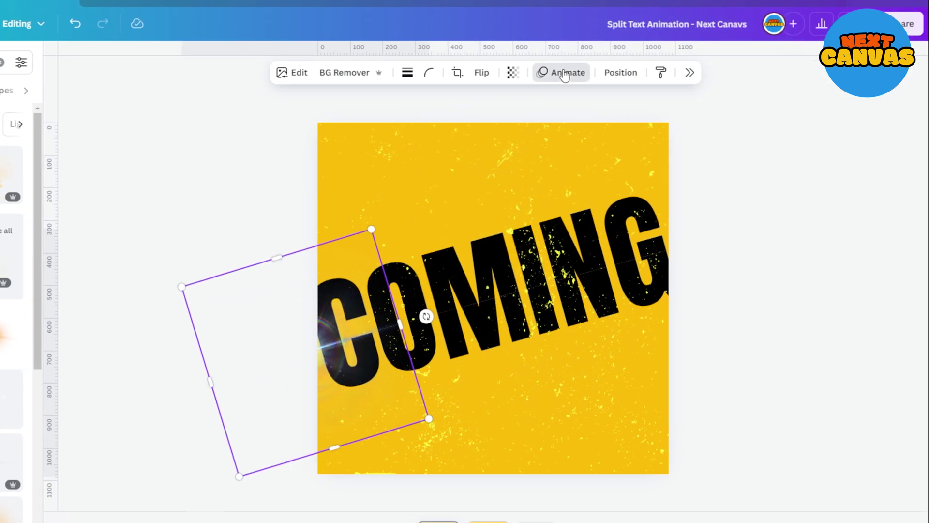
Step: Give the lens flare a custom Steady motion path sweeping across COMING, with adjusted speed
left_click(564, 73)
left_click(837, 201)
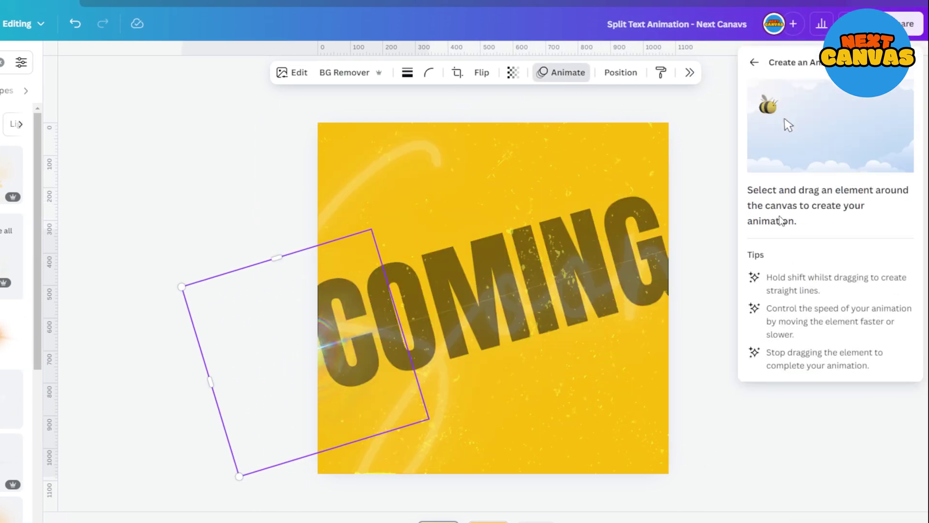
left_click_drag(325, 345, 692, 240)
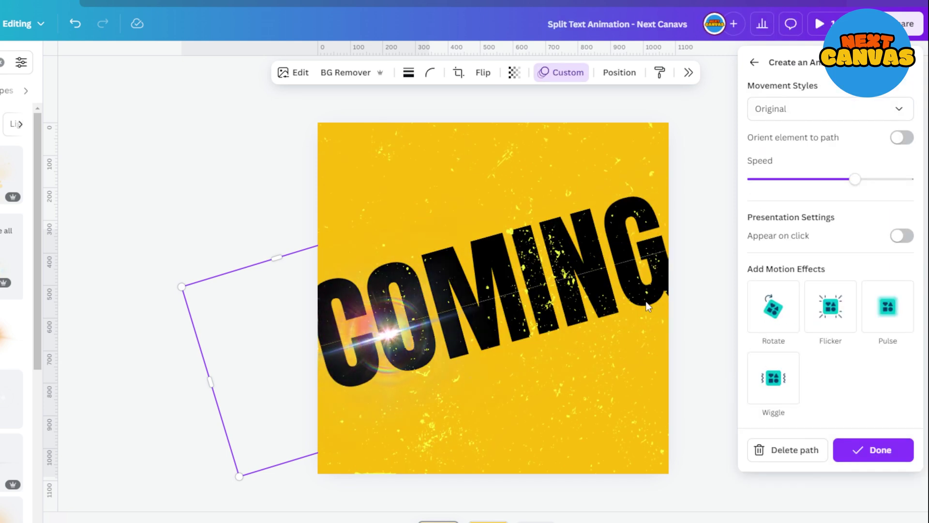
left_click(788, 115)
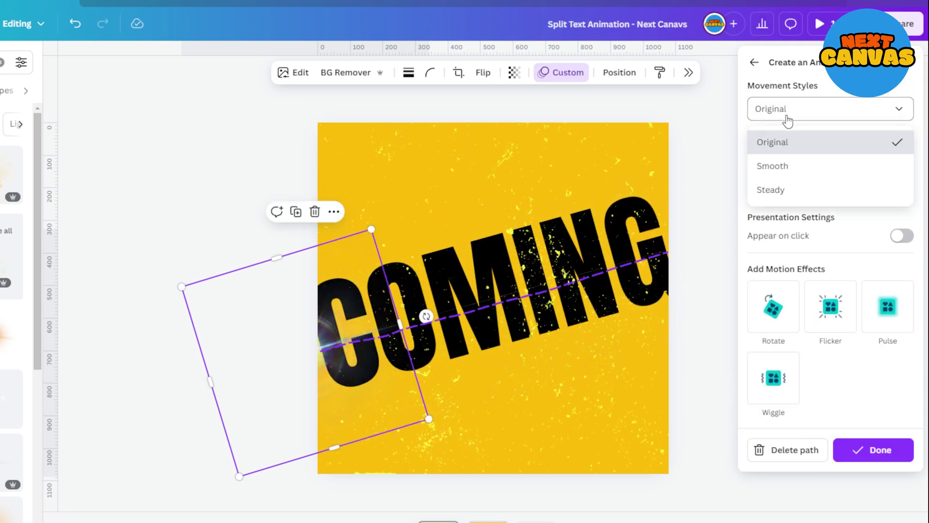
left_click(780, 192)
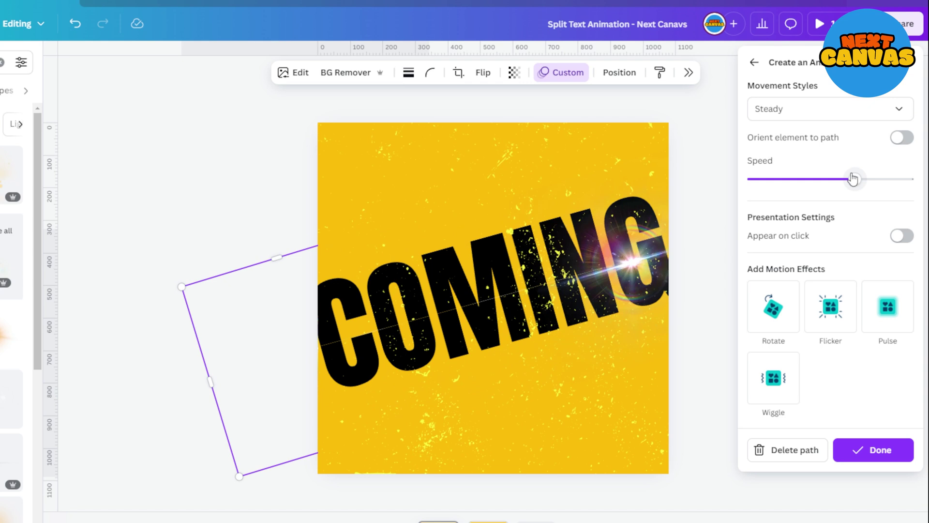
mouse_move(855, 179)
left_mouse_down()
mouse_move(875, 181)
mouse_move(818, 180)
left_mouse_up()
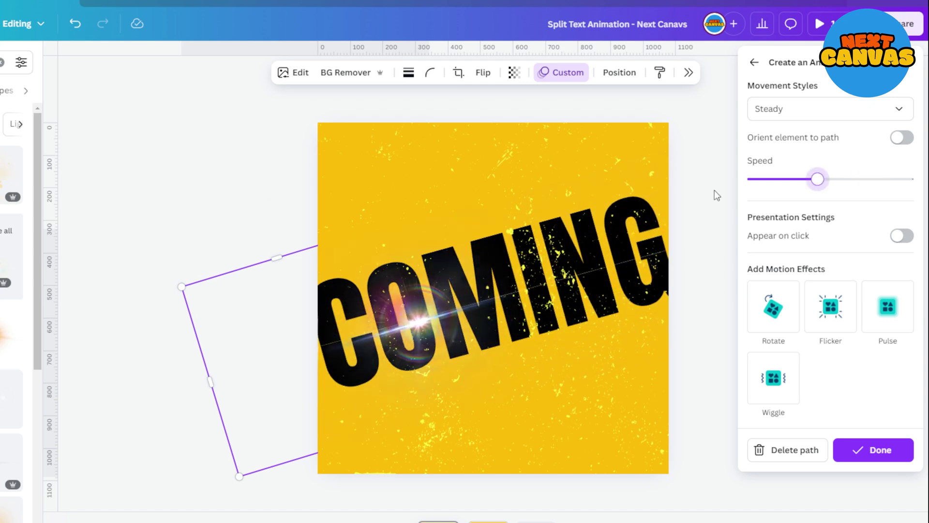
left_click(872, 450)
Step: Add a Match & Move transition between pages 1 and 2
left_click(783, 405)
scroll(783, 405, "down", 2)
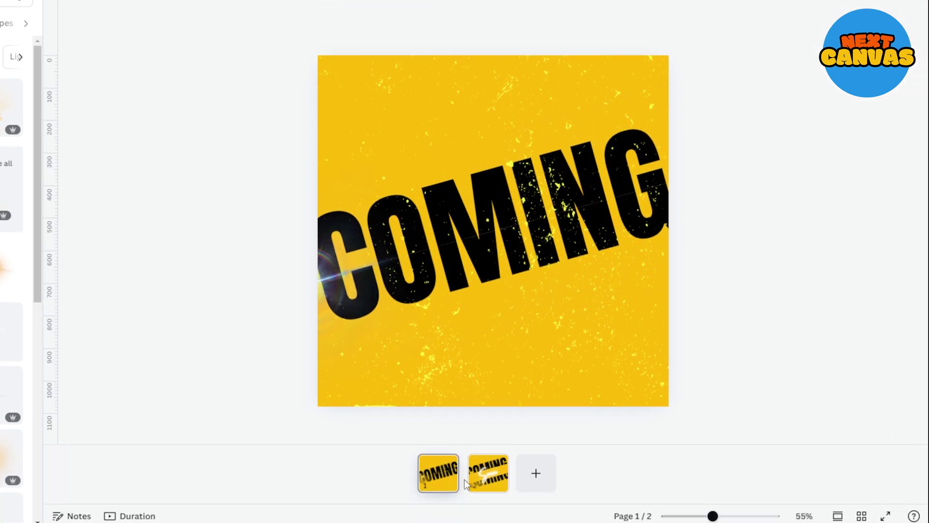
left_click(464, 485)
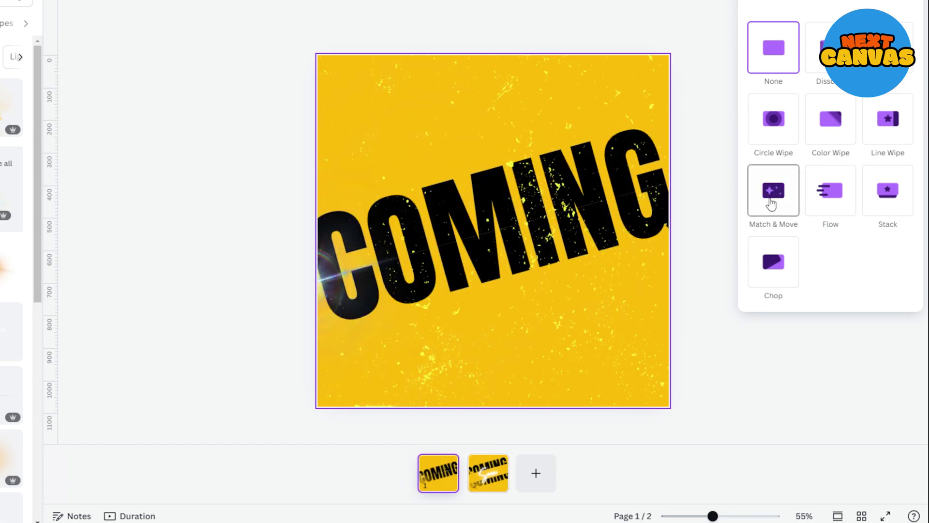
left_click(771, 204)
left_click(131, 516)
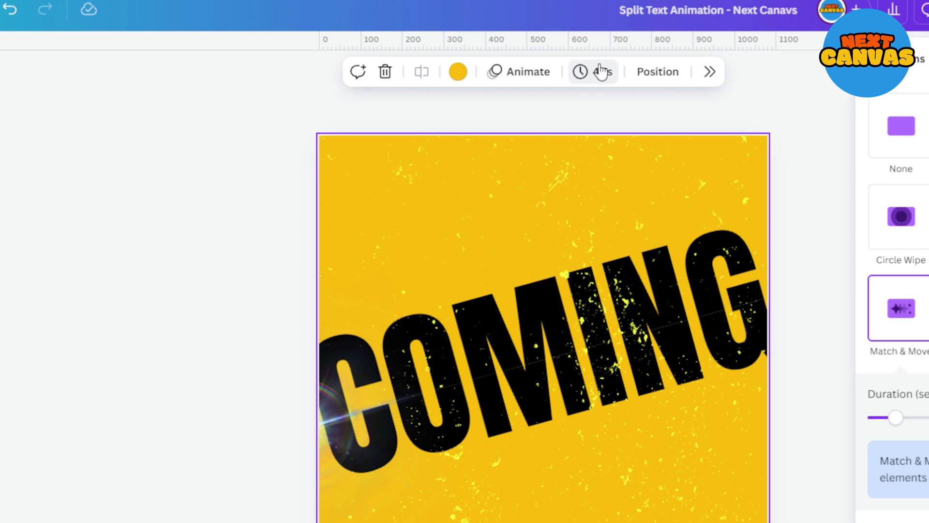
Step: Set page timing to 1.0s for all pages and preview the animation
left_click(607, 82)
type("1")
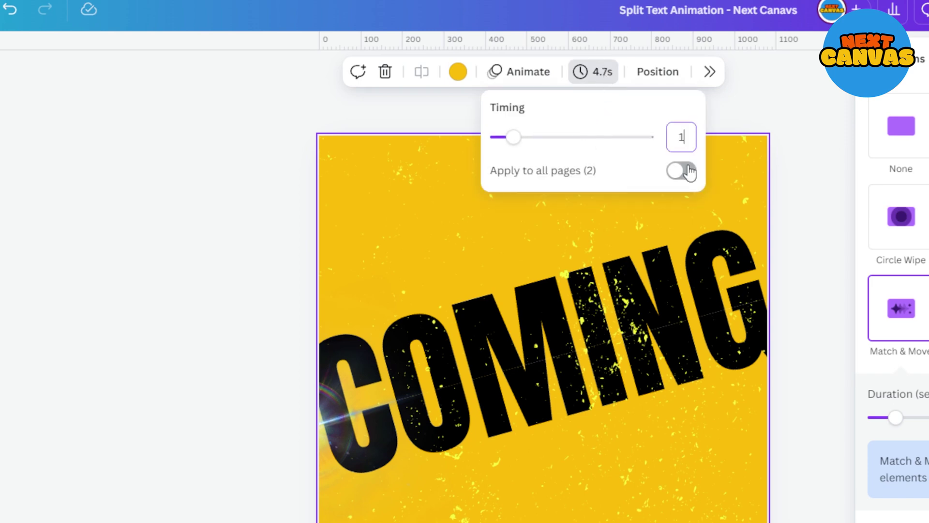
left_click(689, 172)
left_click(277, 307)
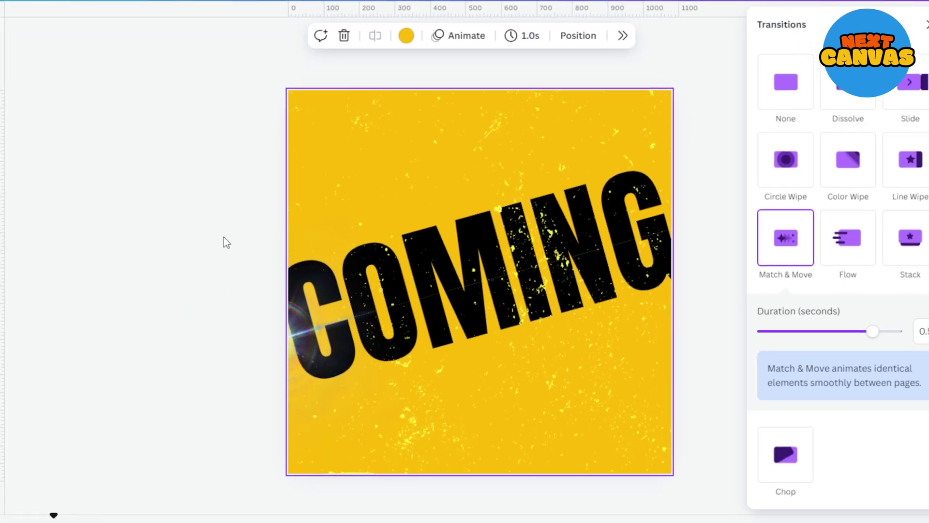
key("space")
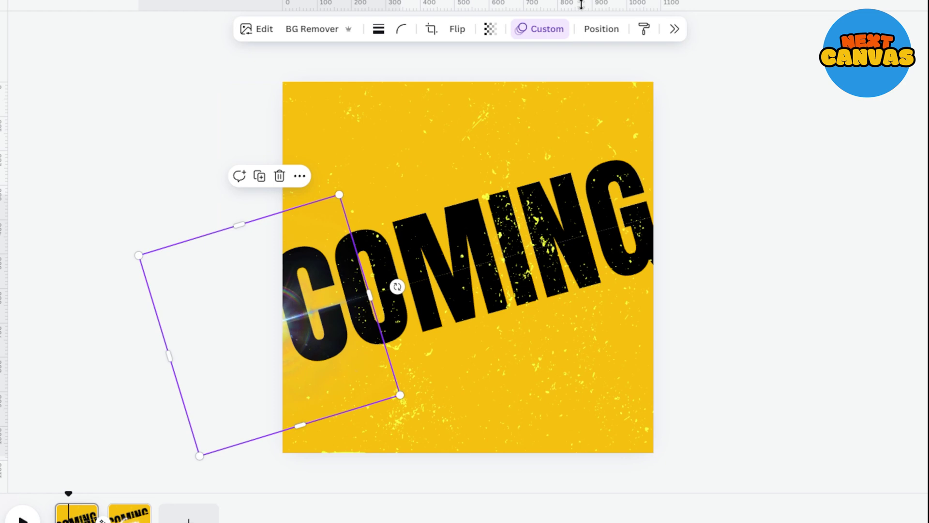
Step: Check the flare's custom animation settings, then preview the design again
left_click(550, 31)
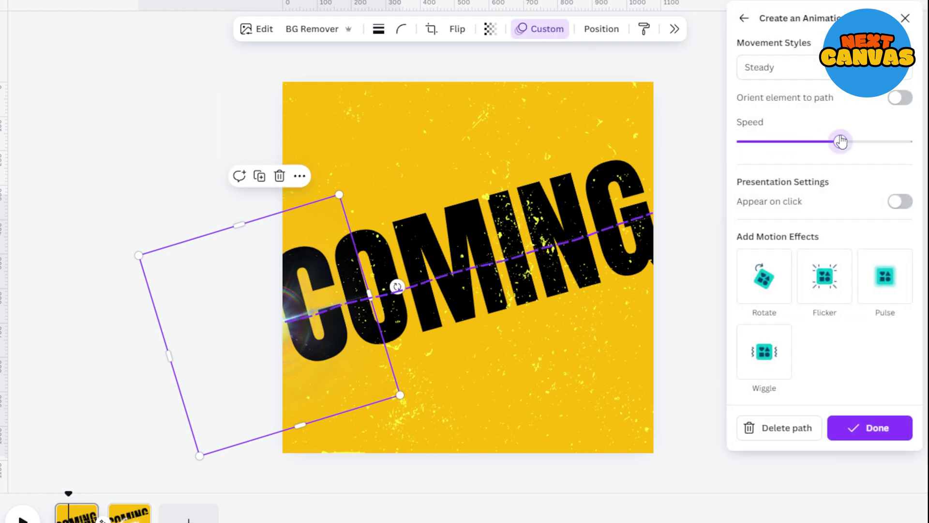
key("Escape")
key("space")
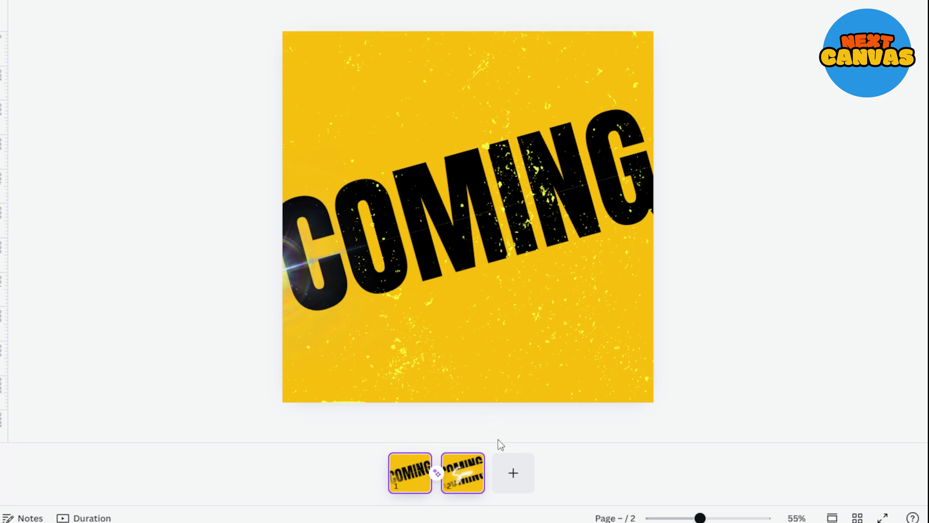
Step: Duplicate both pages twice to reach eight, adding Match & Move after pages 2 and 4
key("ctrl+d")
key("ctrl+d")
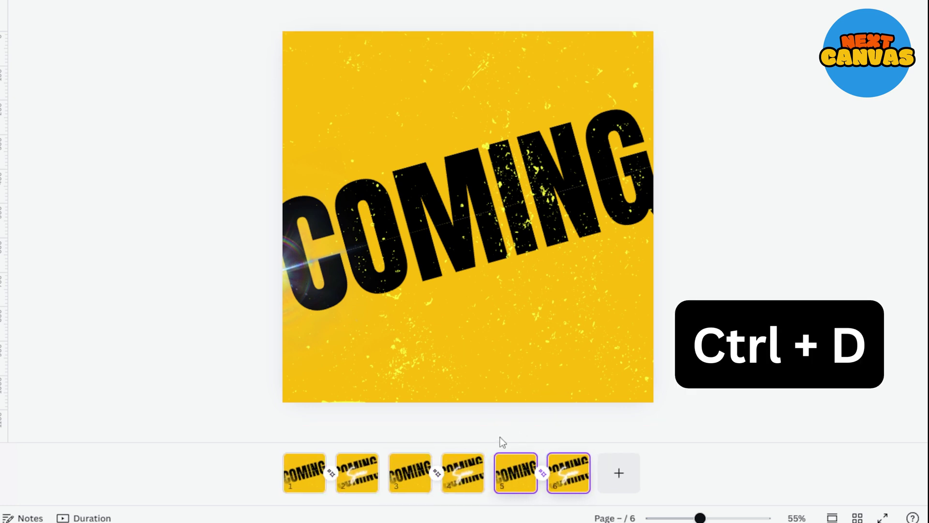
key("ctrl+d")
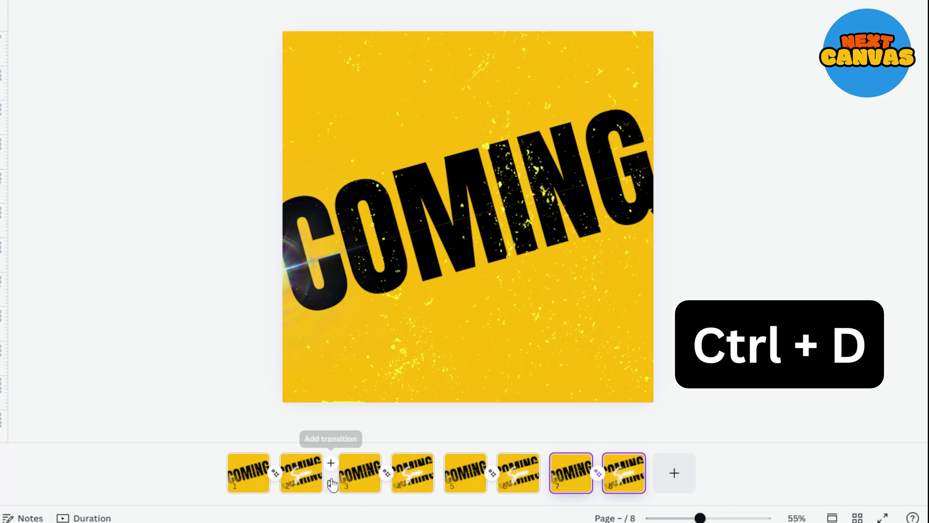
left_click(332, 484)
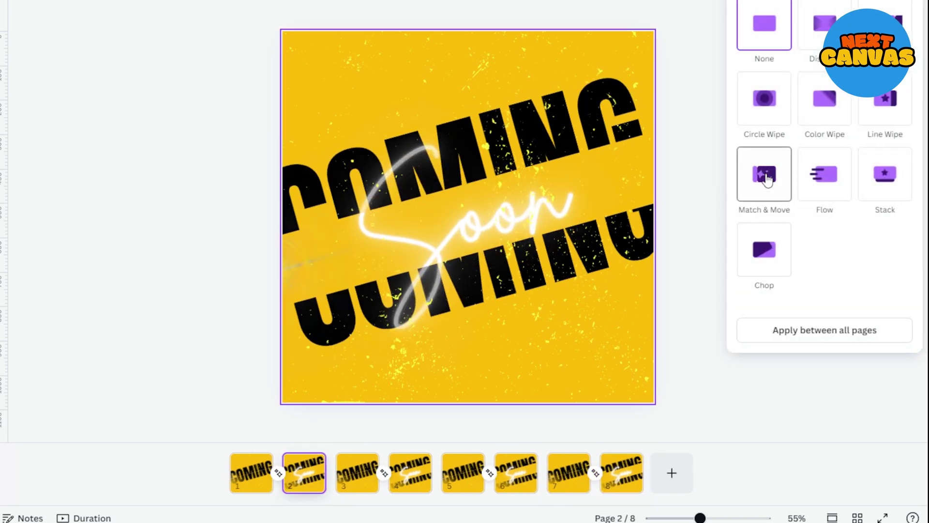
left_click(766, 177)
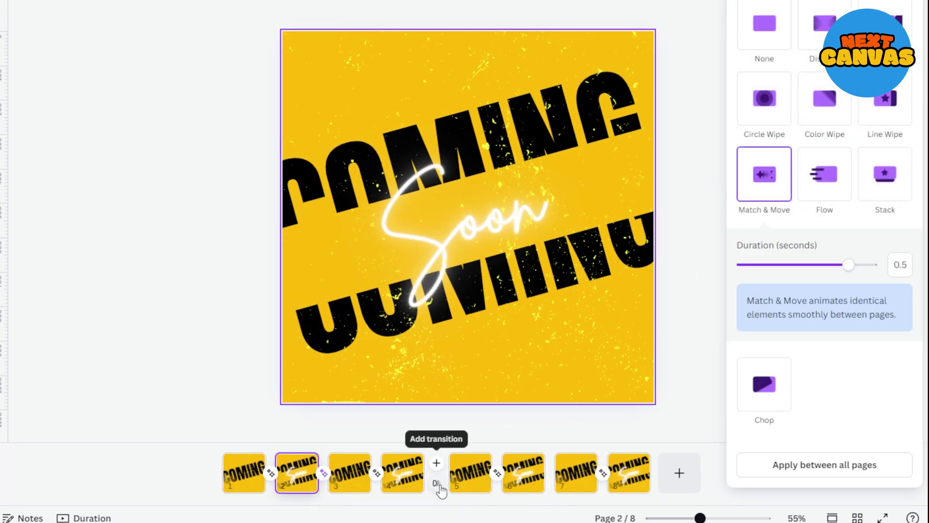
left_click(435, 476)
left_click(779, 209)
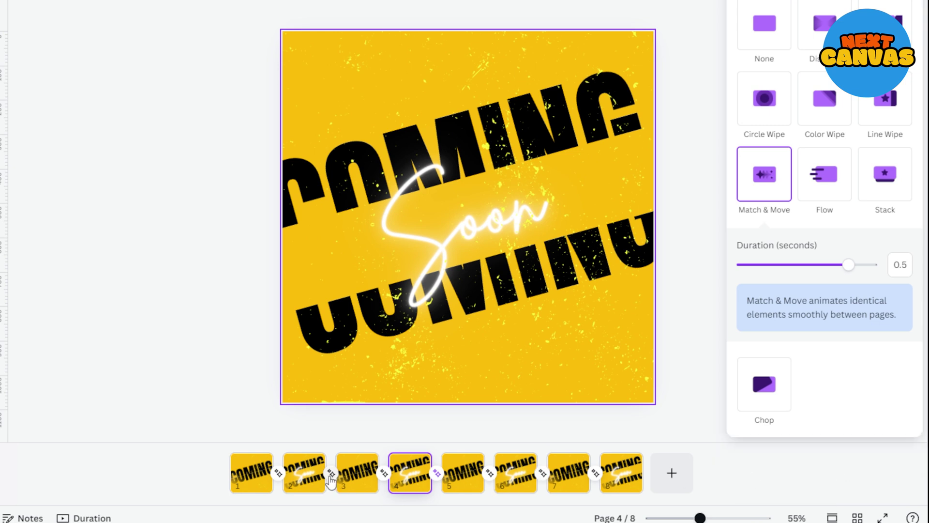
Step: Show page 3 and briefly select then deselect its lens flare
left_click(370, 475)
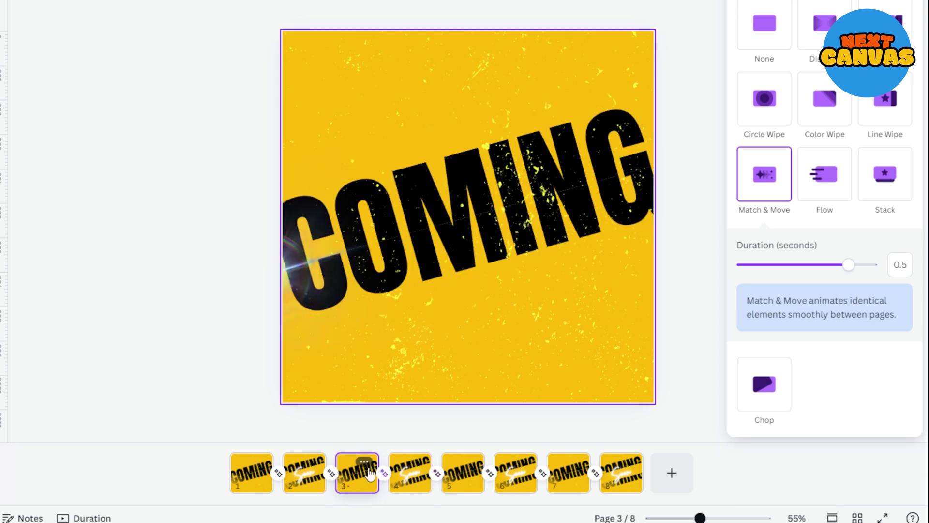
left_click(292, 273)
left_click(294, 266)
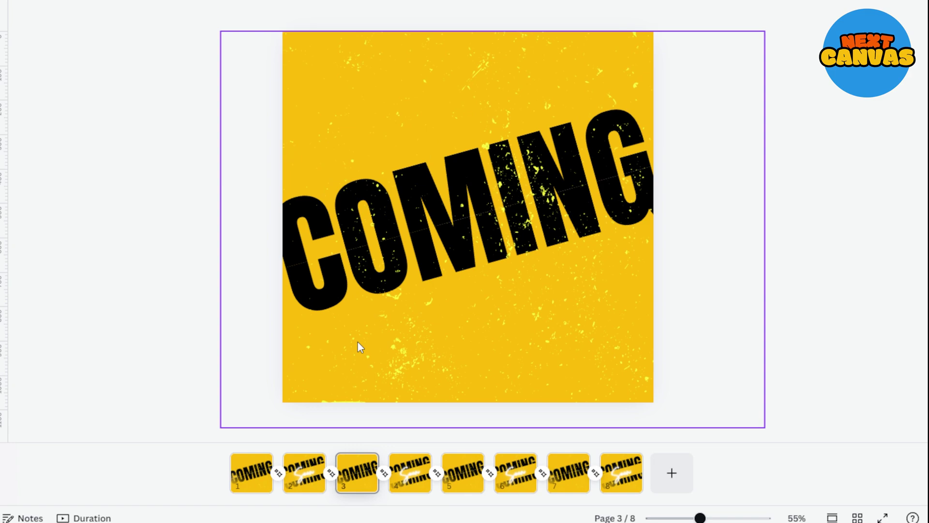